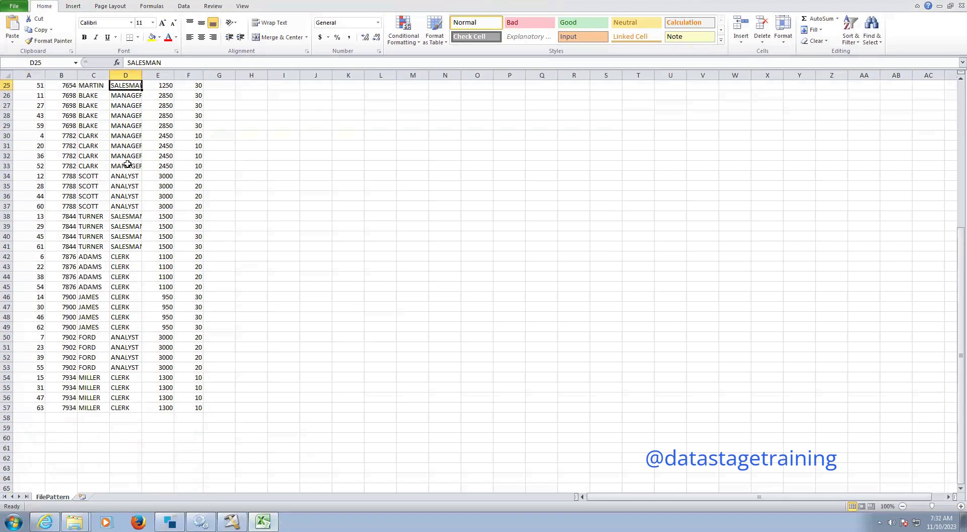
- Examine the last data row and the header row of the FilePattern sheet, then return to the DataStage Designer job
left_click(7, 408)
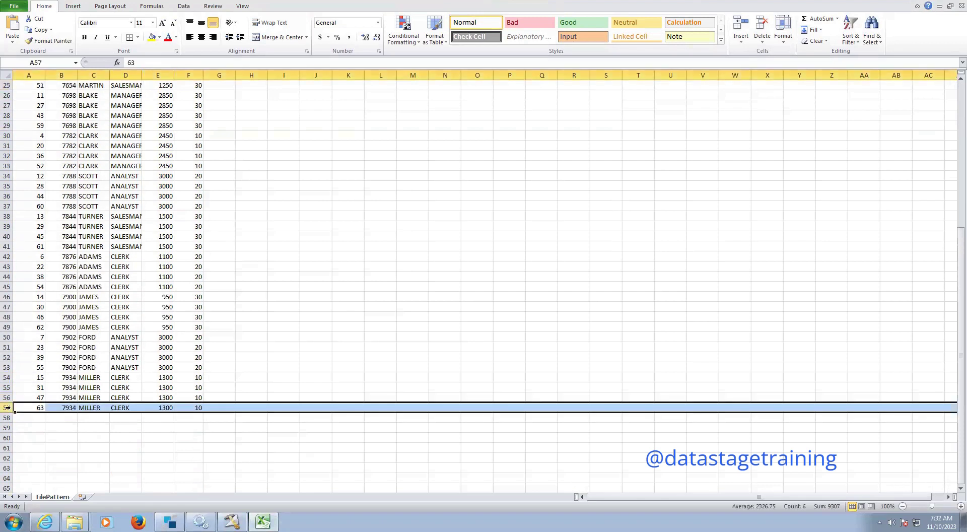
left_click_drag(937, 222, 935, 103)
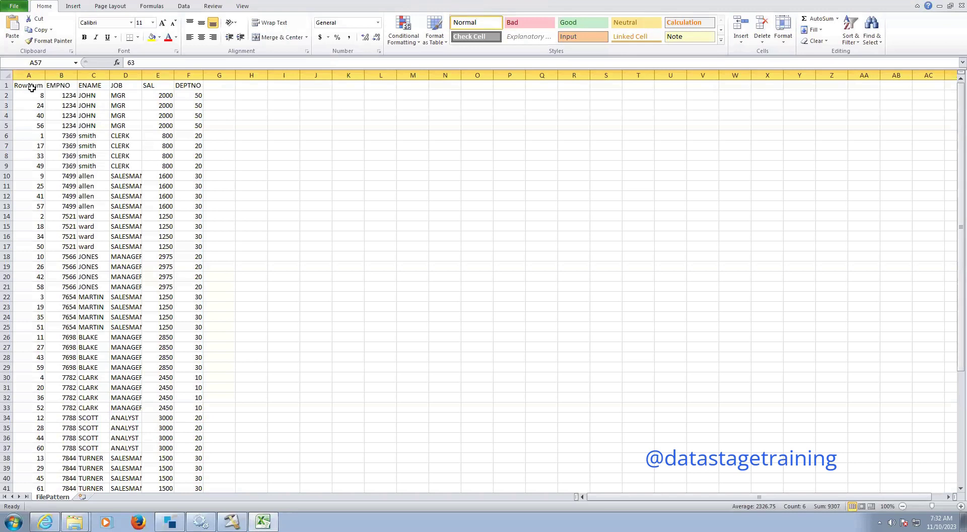
left_click(232, 522)
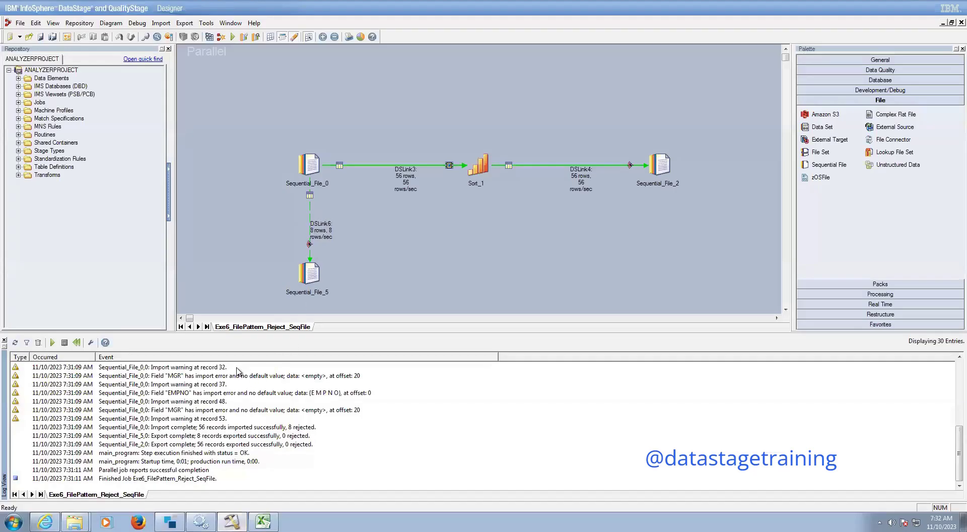
- View the rejected records in SeqFileRejected from the Target folder, then close the file
mouse_move(74, 522)
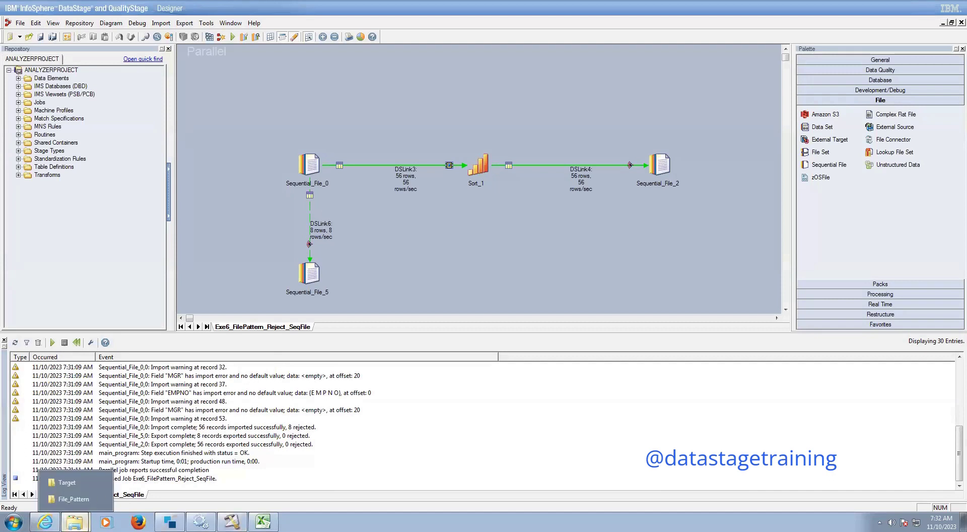
left_click(75, 482)
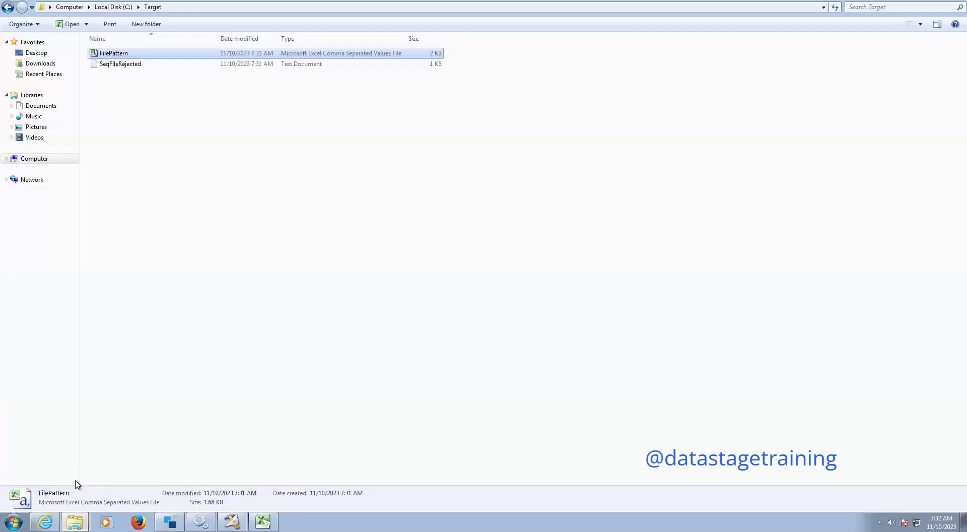
left_click(126, 66)
double_click(126, 66)
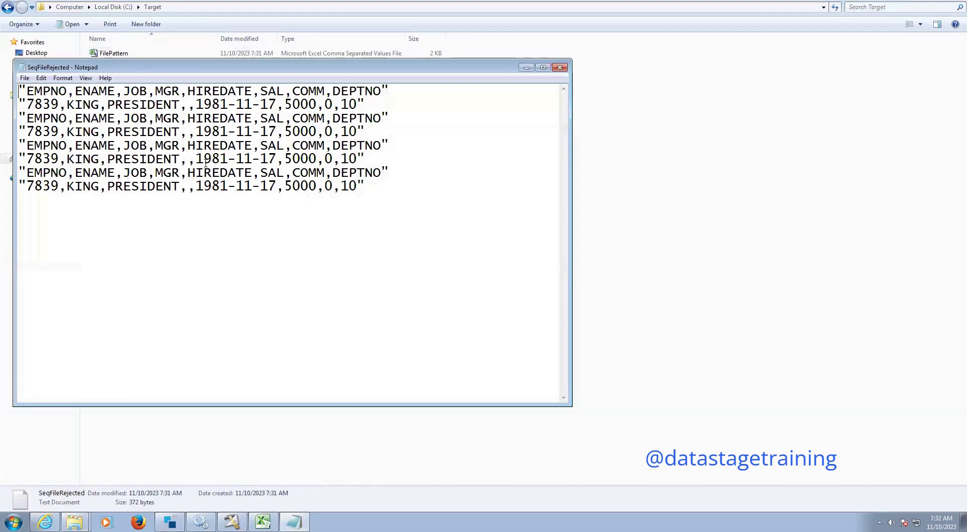
left_click(560, 67)
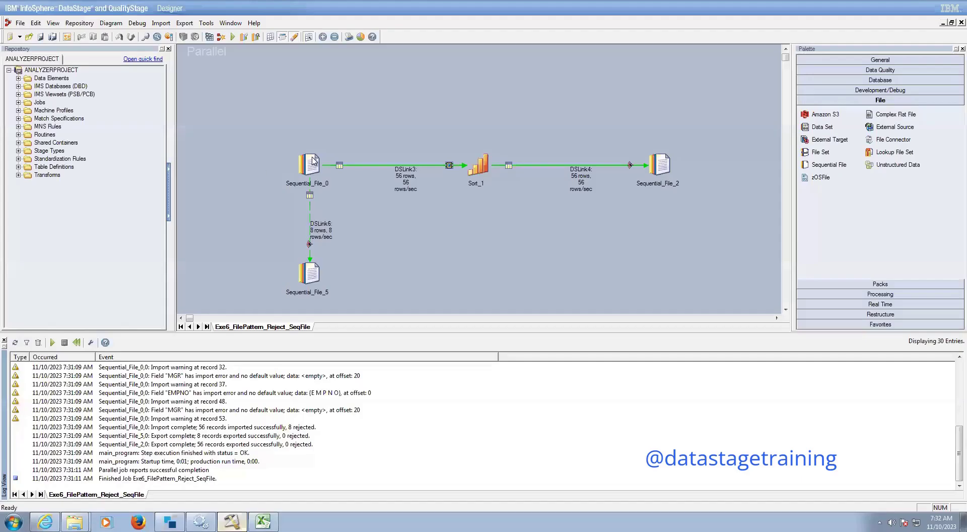
- Inspect the First Line is Column Names option in the Sequential_File_0 stage properties in DataStage Designer
left_click(313, 161)
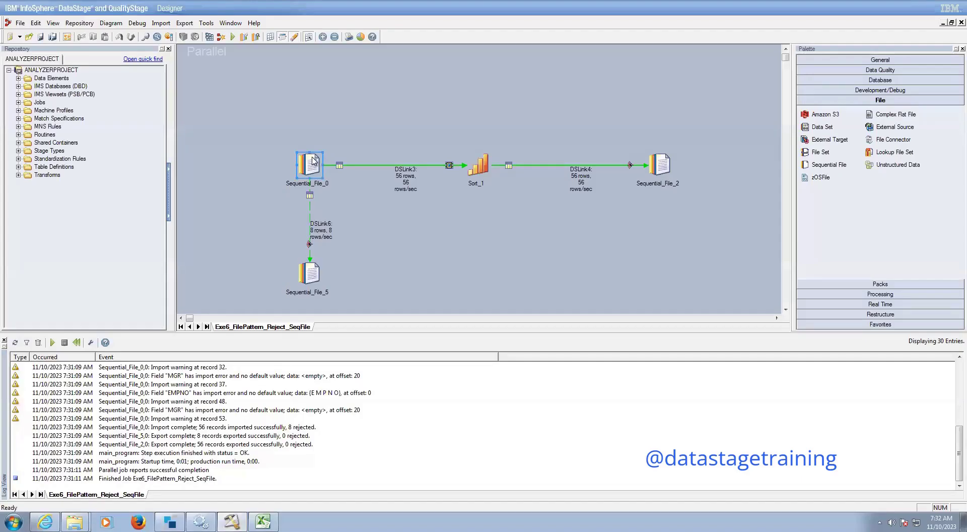
double_click(313, 161)
left_click(103, 98)
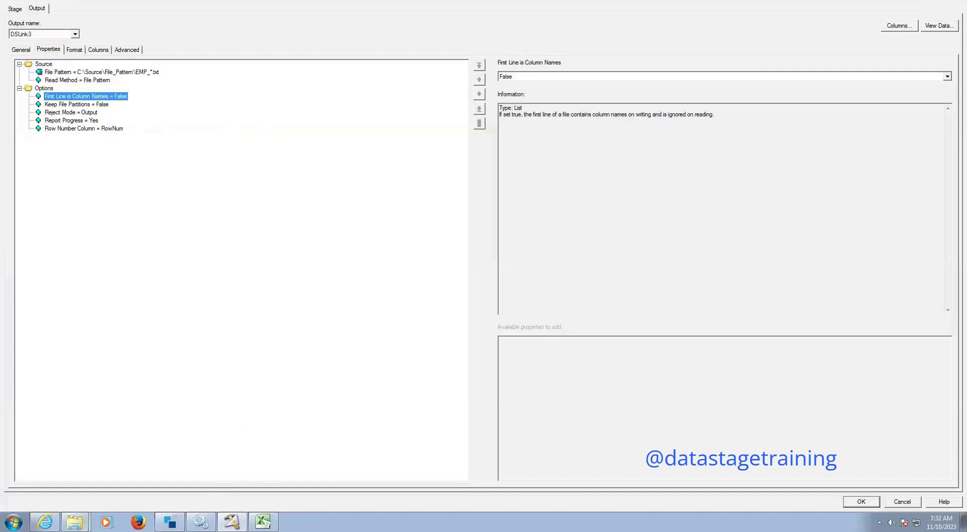
- Check the File_Pattern source folder and reread all lines of SeqFileRejected in the Target folder, then return to the stage properties
mouse_move(74, 522)
left_click(73, 499)
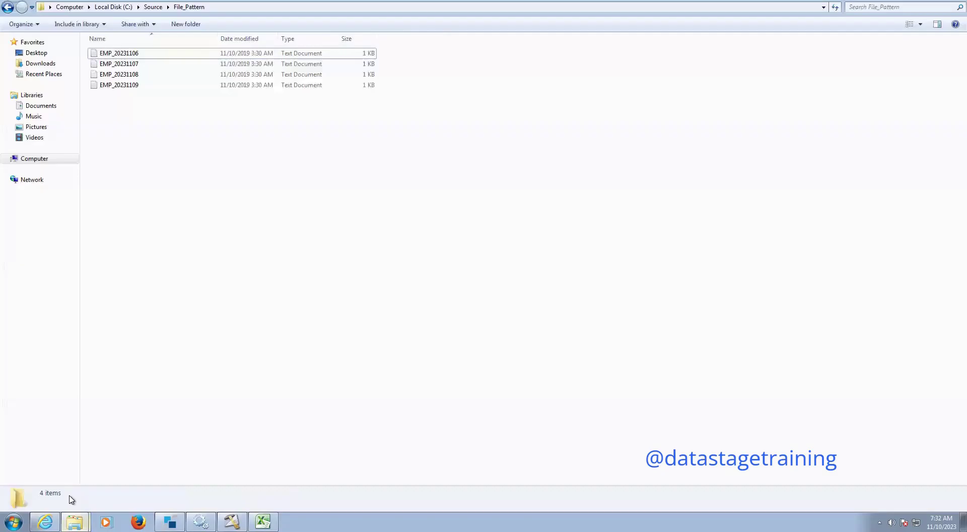
left_click(75, 522)
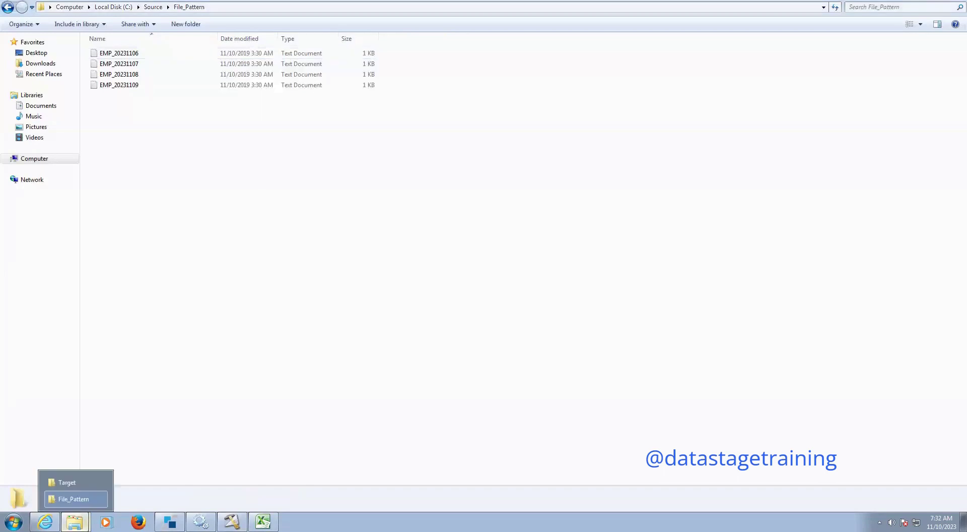
left_click(67, 484)
double_click(121, 64)
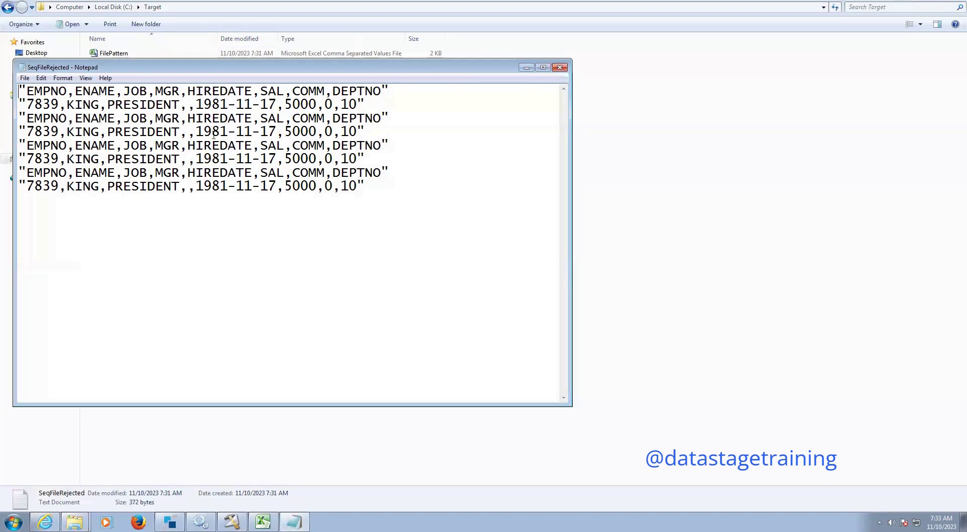
left_click_drag(365, 186, 5, 84)
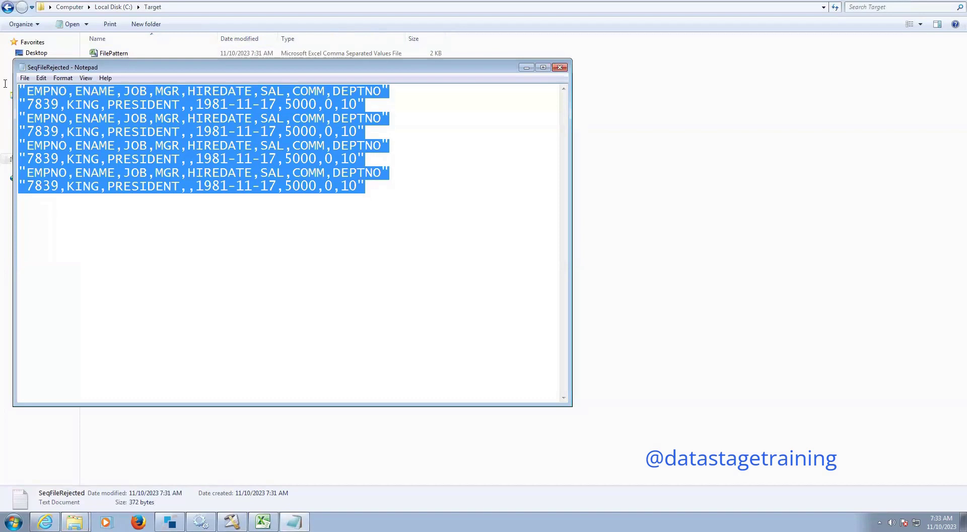
left_click(560, 67)
key("alt+Tab")
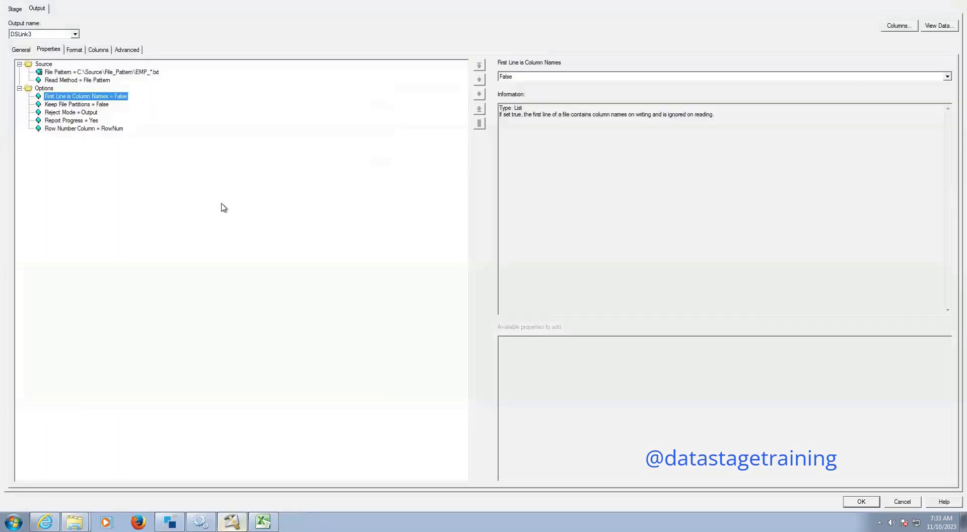
- Set First Line is Column Names to True for the DSLink3 output of Sequential_File_0 and accept the properties
left_click(75, 49)
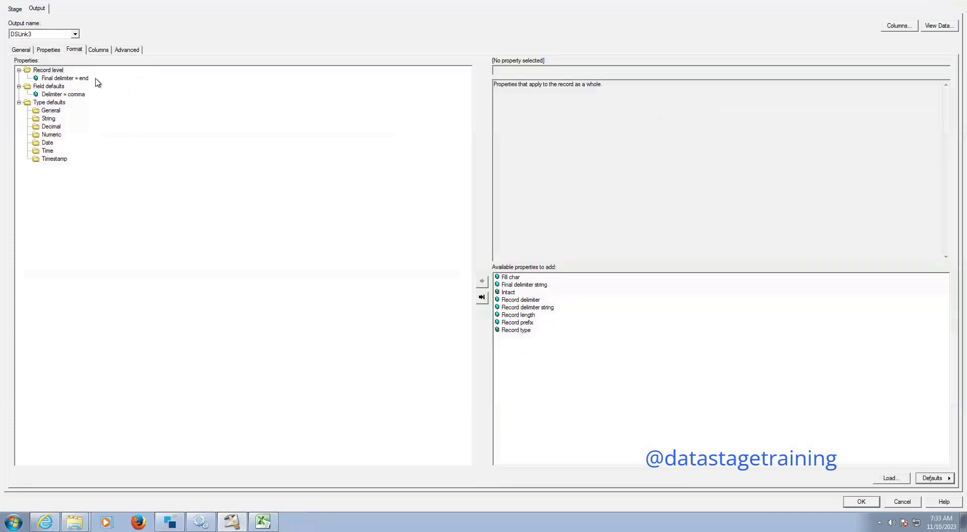
key("Tab")
left_click(48, 49)
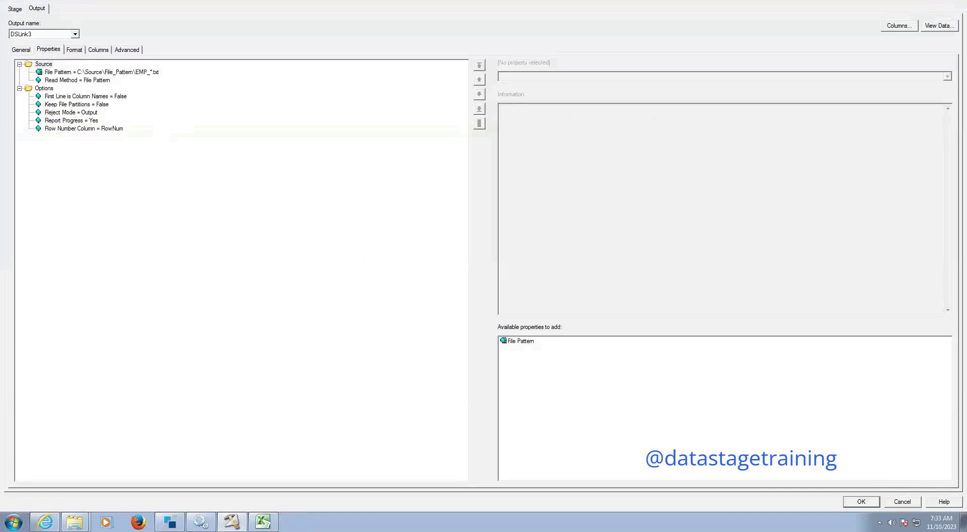
left_click(120, 96)
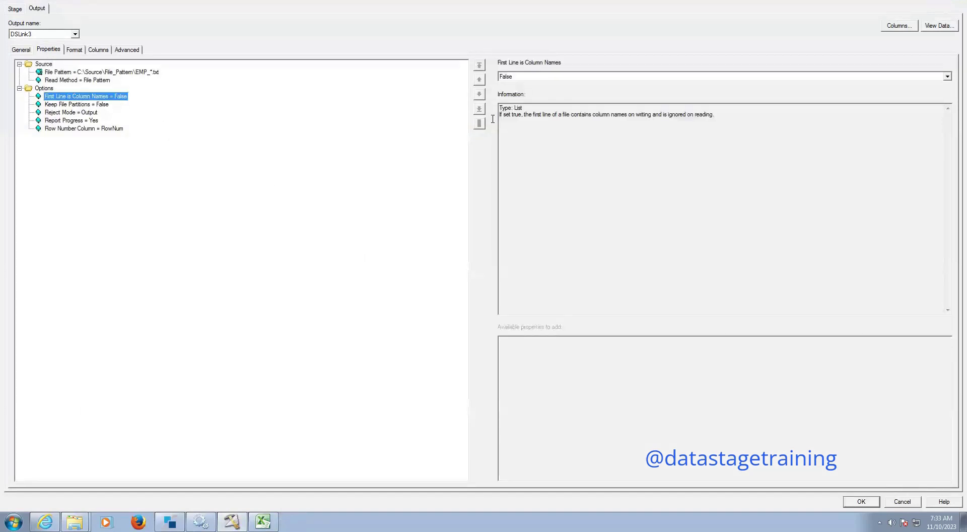
left_click(941, 76)
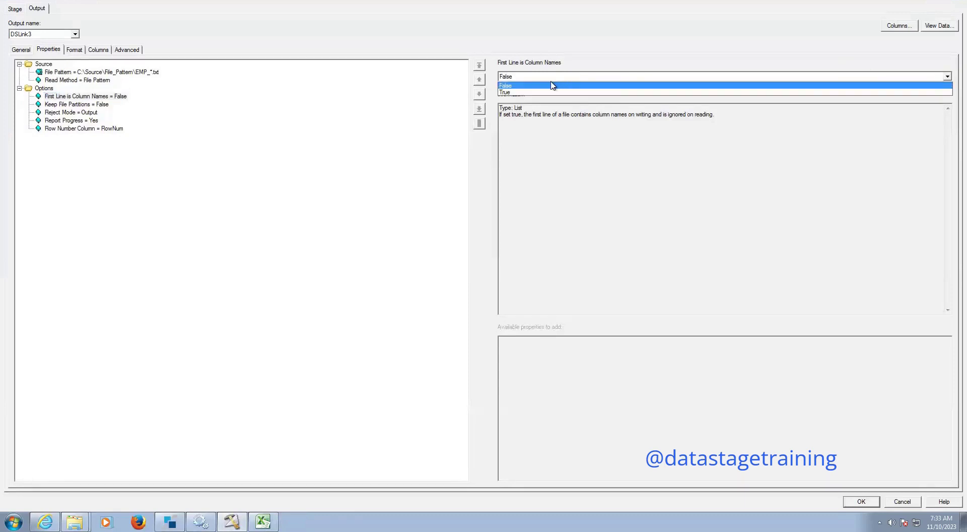
left_click(554, 92)
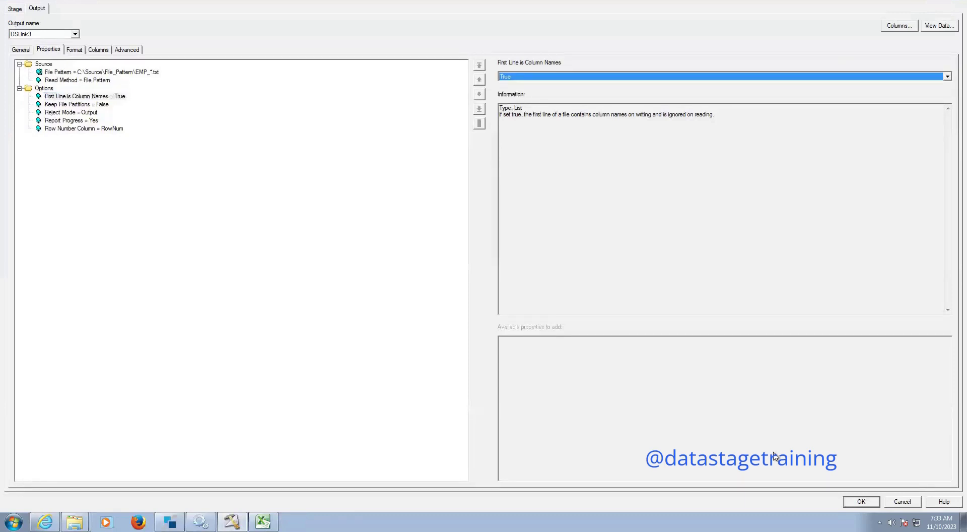
left_click(859, 501)
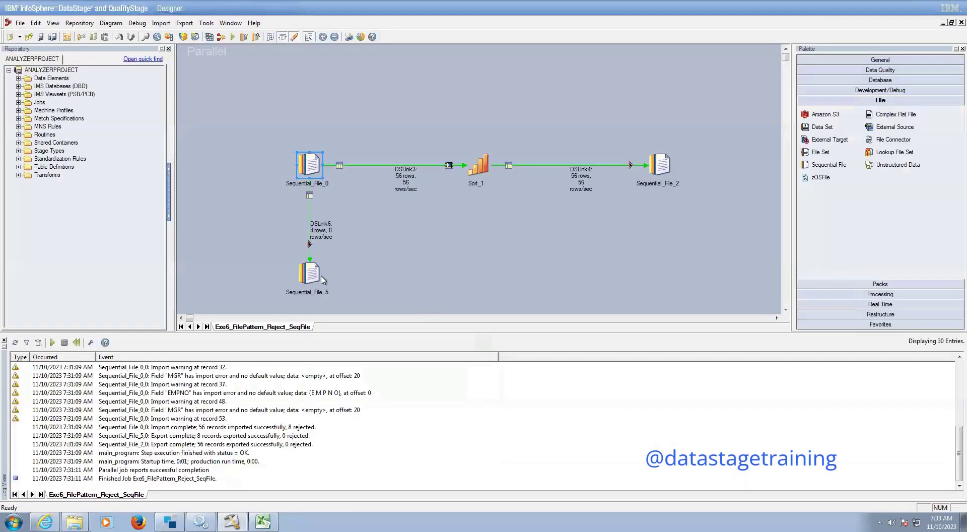
- Remove the Quote = double property from the field defaults in the format of the Sequential_File_5 reject stage
double_click(315, 279)
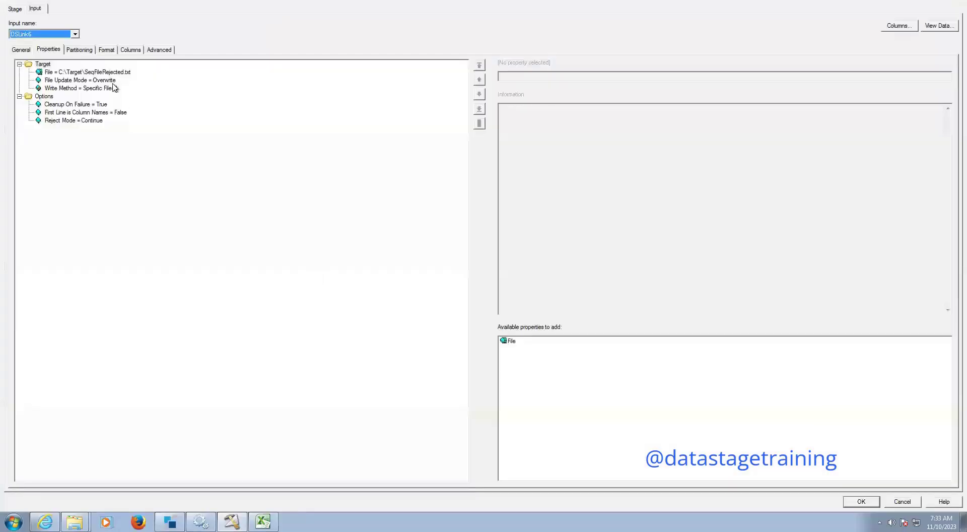
left_click(107, 50)
left_click(66, 103)
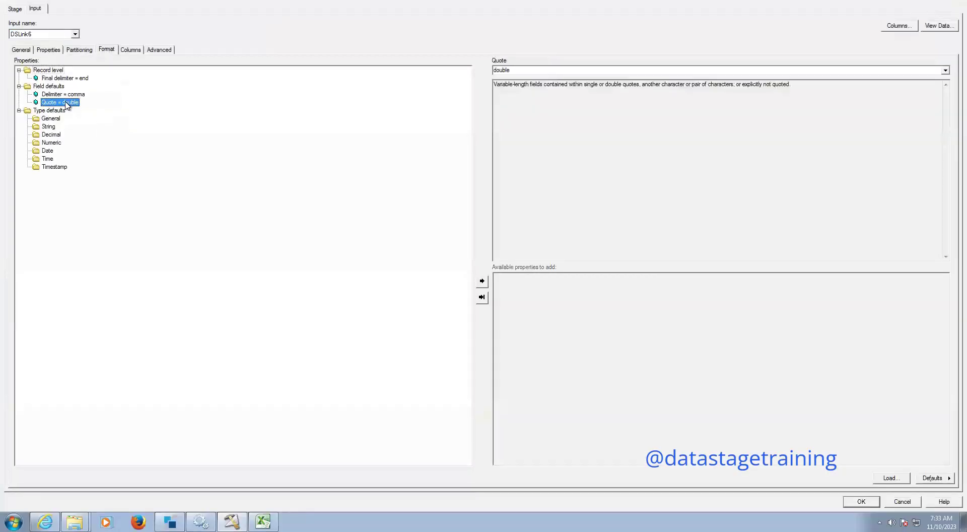
key("Delete")
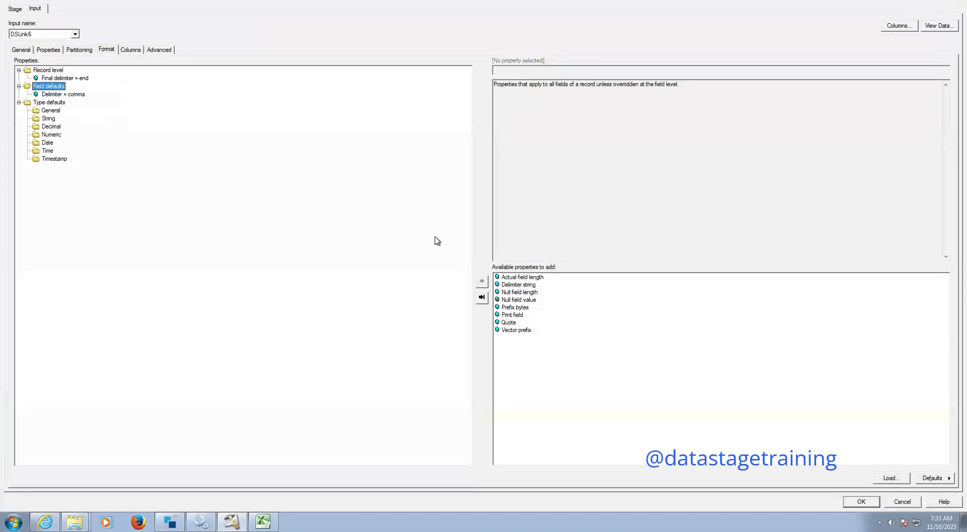
left_click(861, 501)
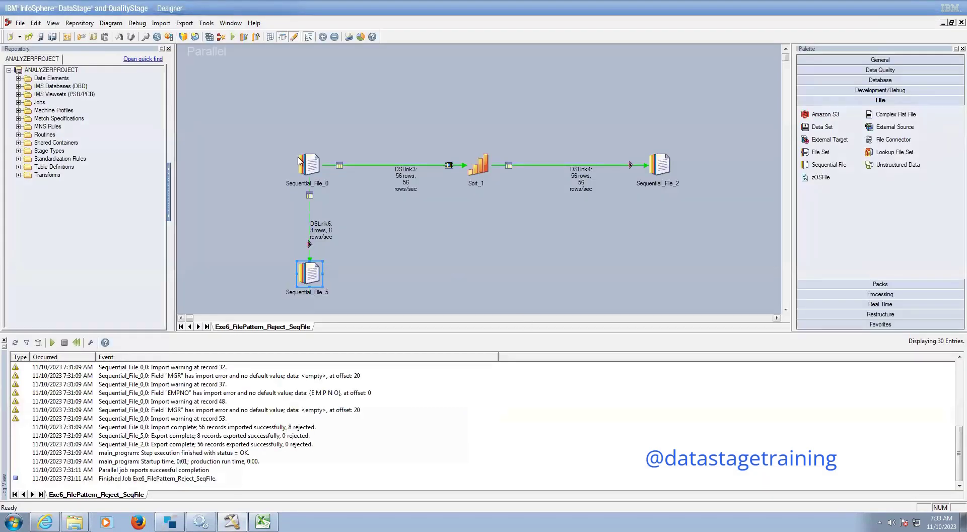
- Review the output properties of the Sequential_File_0 source stage and close them
double_click(310, 164)
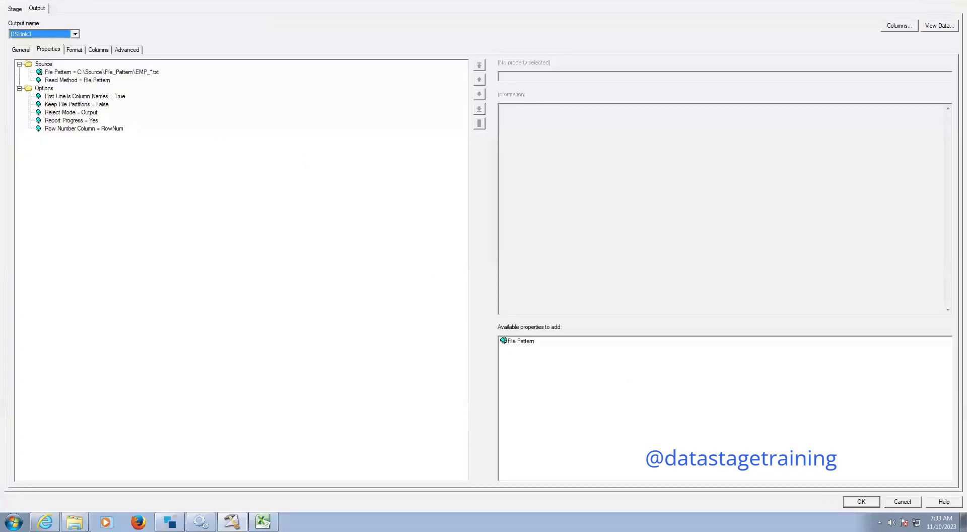
left_click(861, 501)
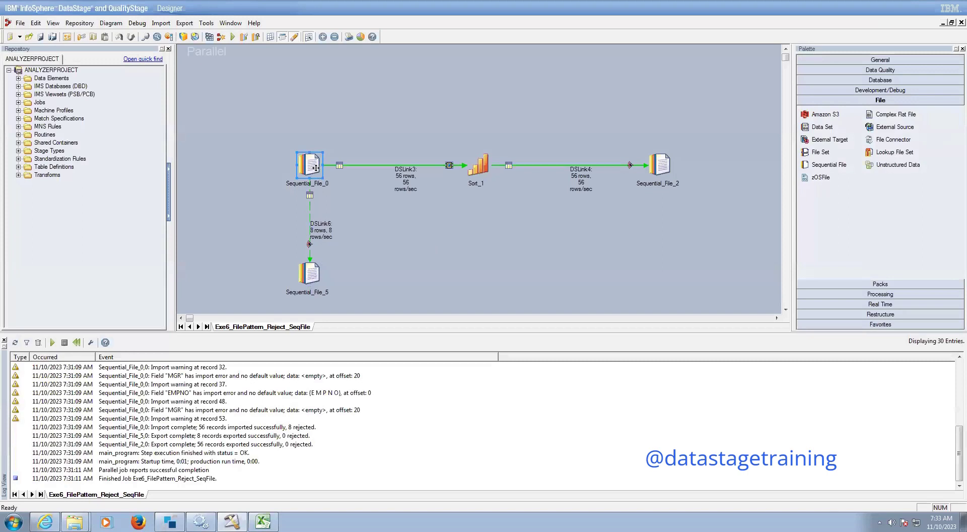
double_click(313, 165)
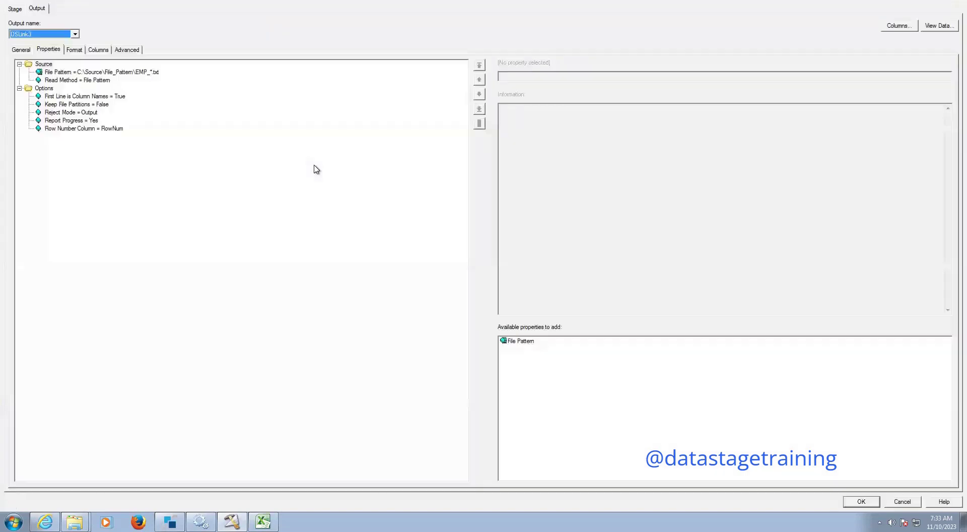
left_click(861, 501)
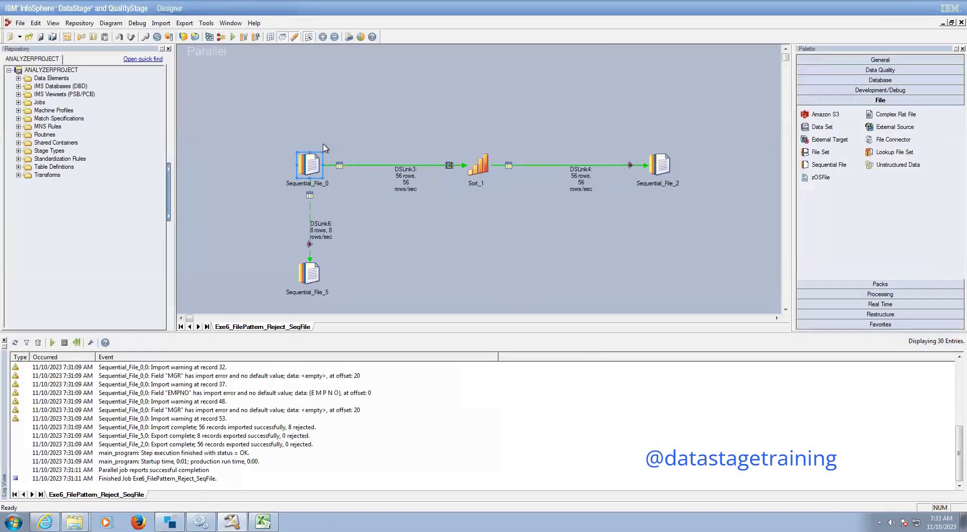
- Save, compile and run the Exe6_FilePattern_Reject_SeqFile job with the existing run options
left_click(232, 37)
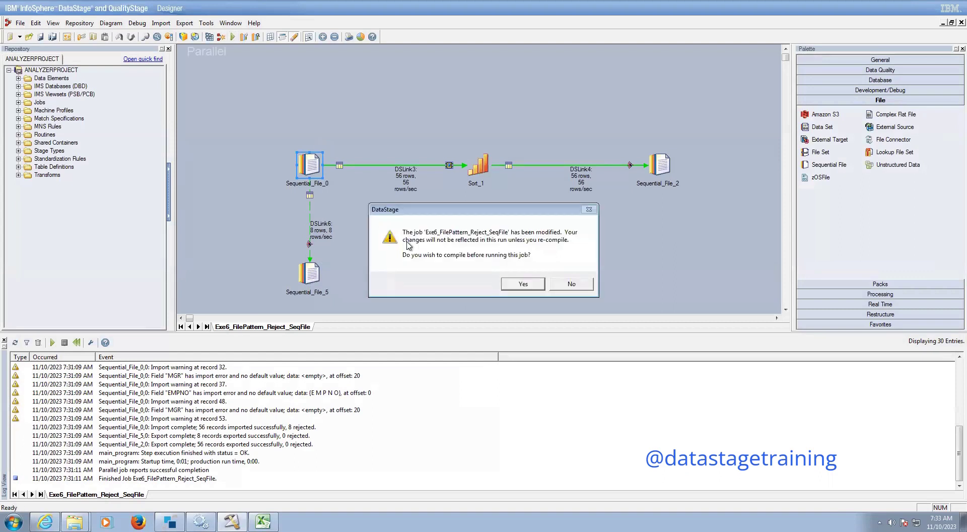
left_click(523, 285)
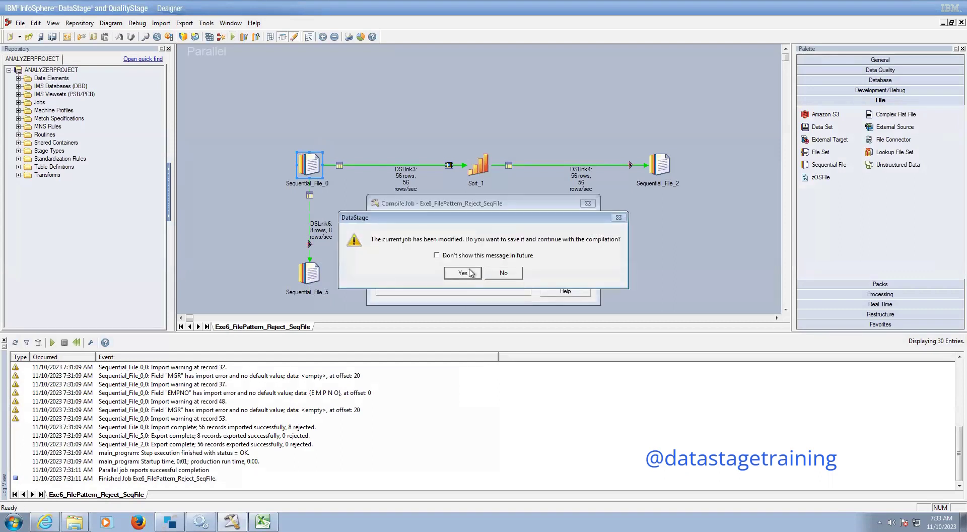
left_click(470, 271)
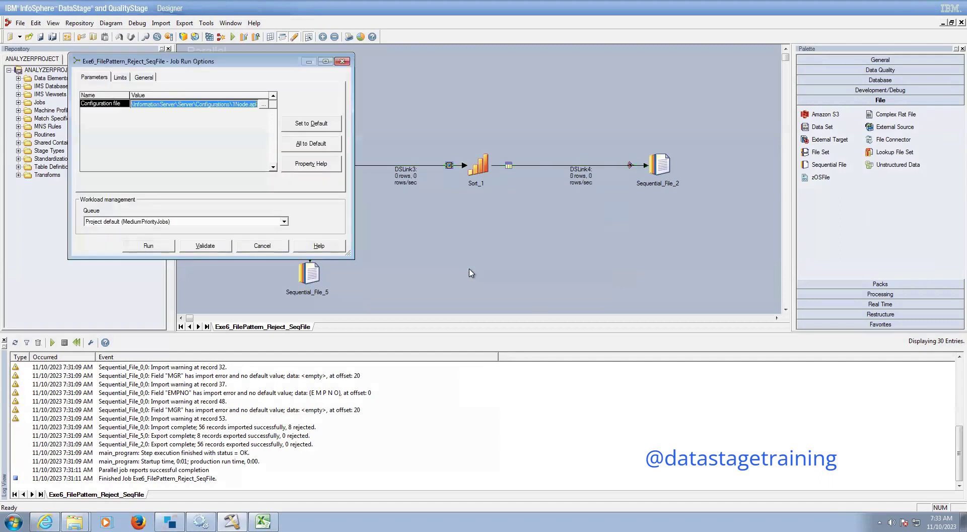
left_click(158, 250)
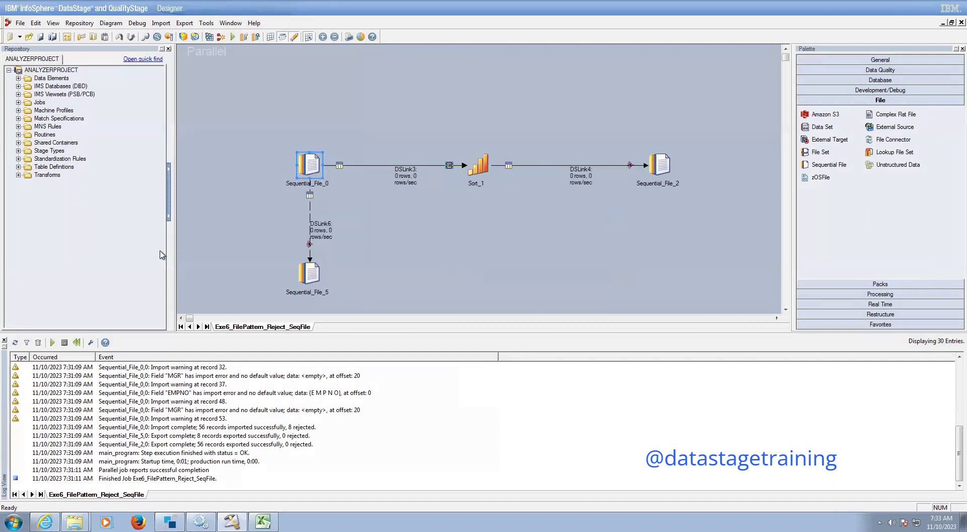
- Open the details of the Sequential_File_2 log event about opening C:/Target/FilePattern.csv
mouse_move(267, 522)
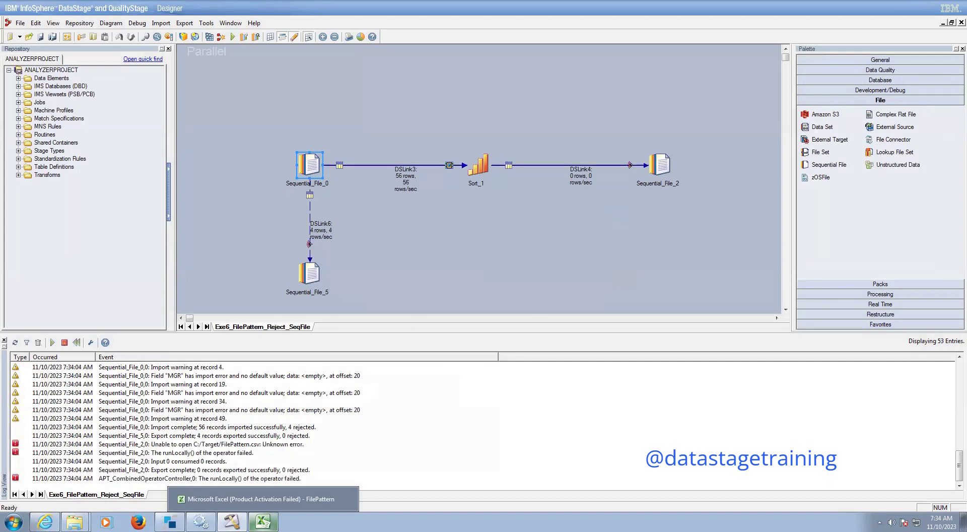
left_click(395, 280)
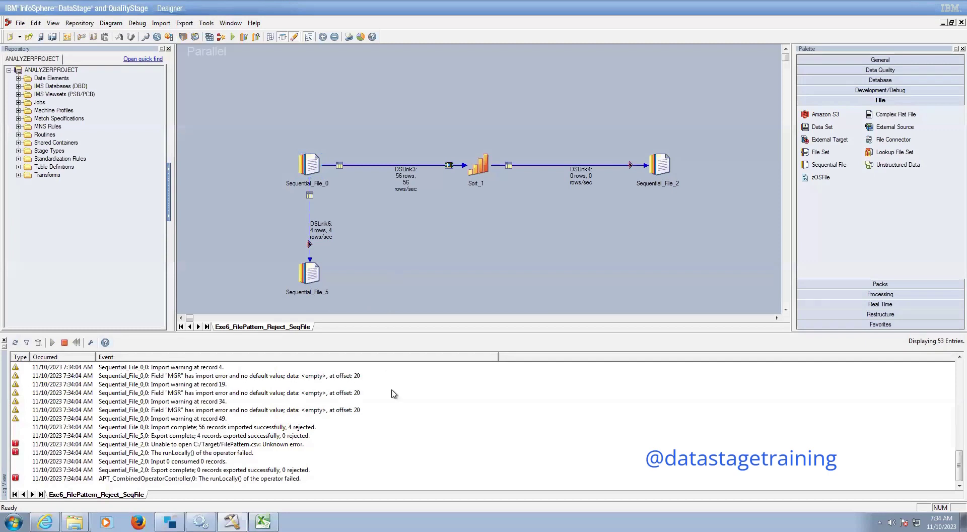
double_click(186, 444)
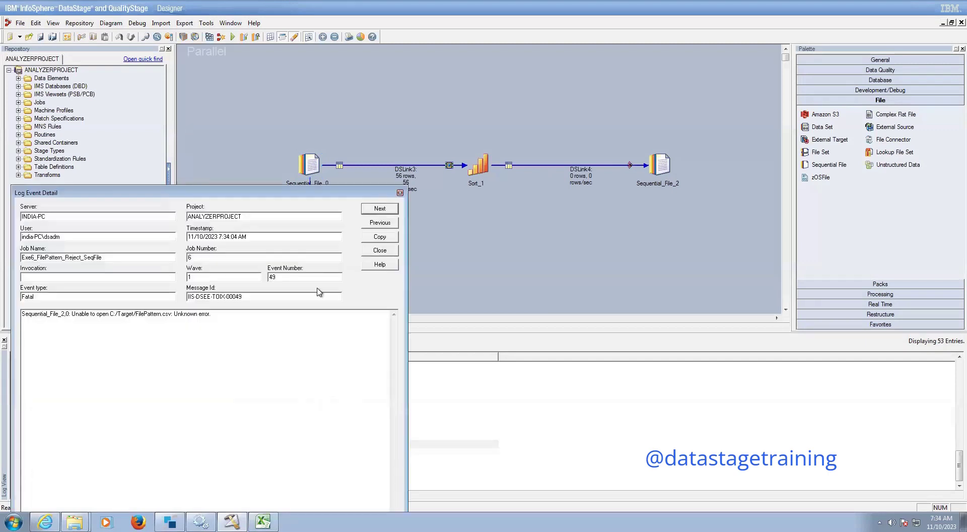
- Close the log event details, switch to Excel and close FilePattern.csv without saving its changes
left_click(401, 193)
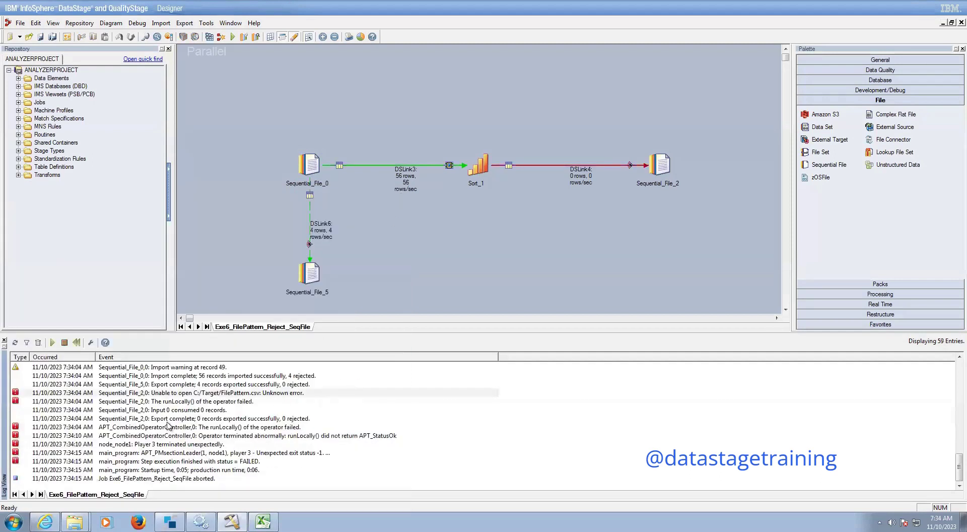
key("alt+Tab")
left_click(476, 276)
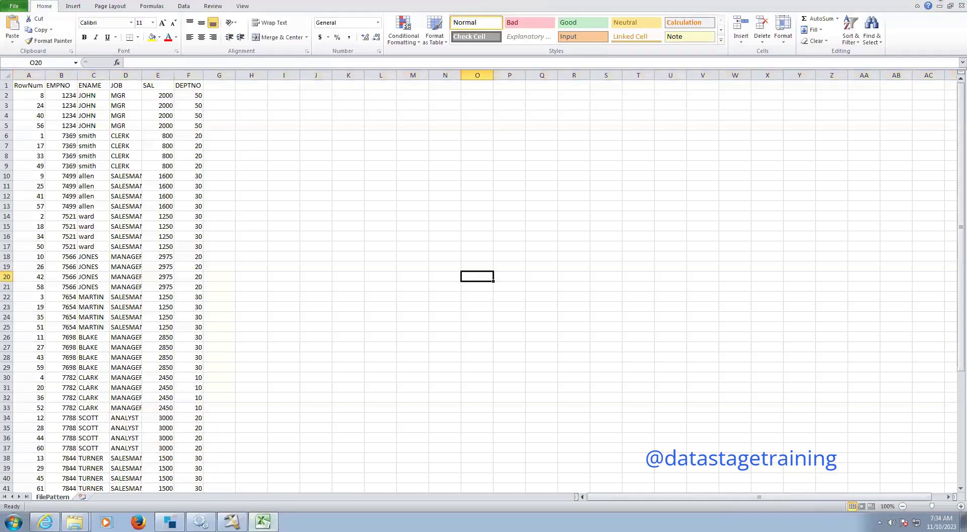
key("ctrl+w")
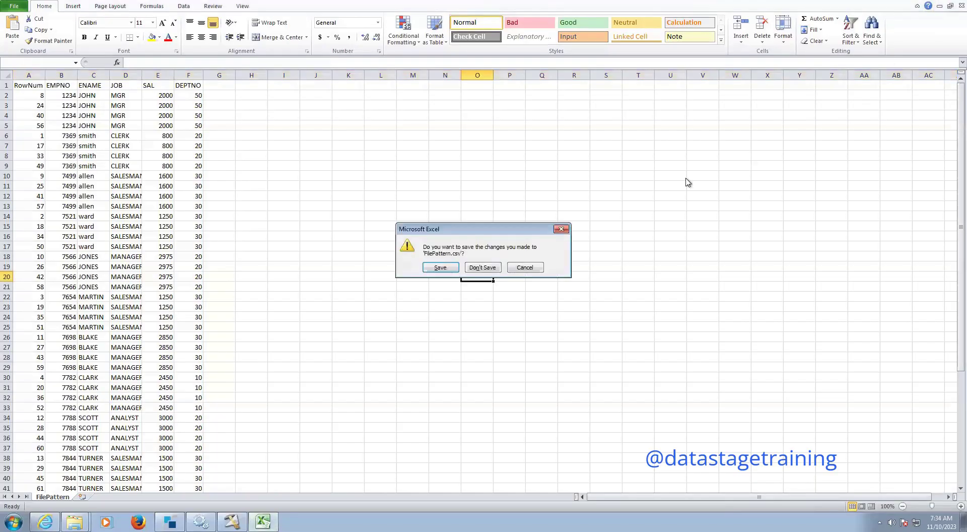
left_click(483, 268)
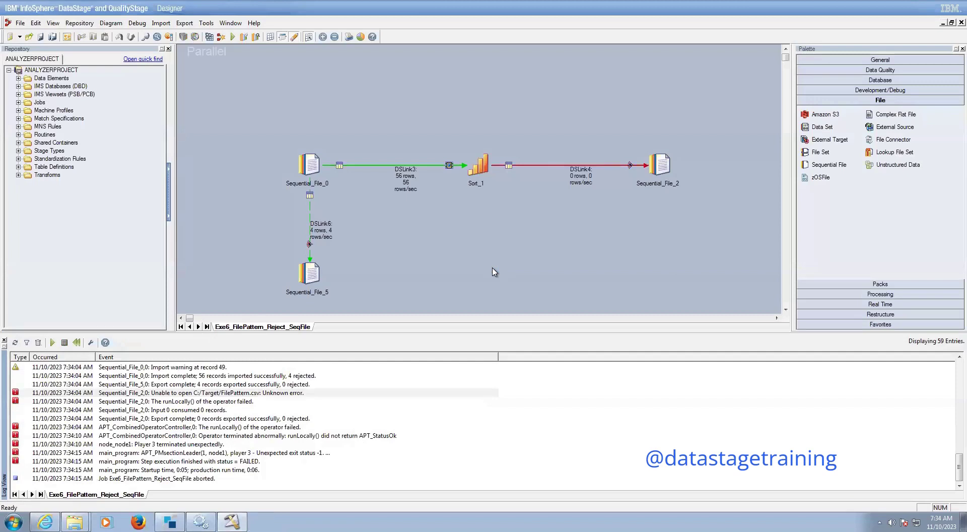
- Recompile the aborted Exe6_FilePattern_Reject_SeqFile job in DataStage Designer and run it with the existing run options
left_click(232, 37)
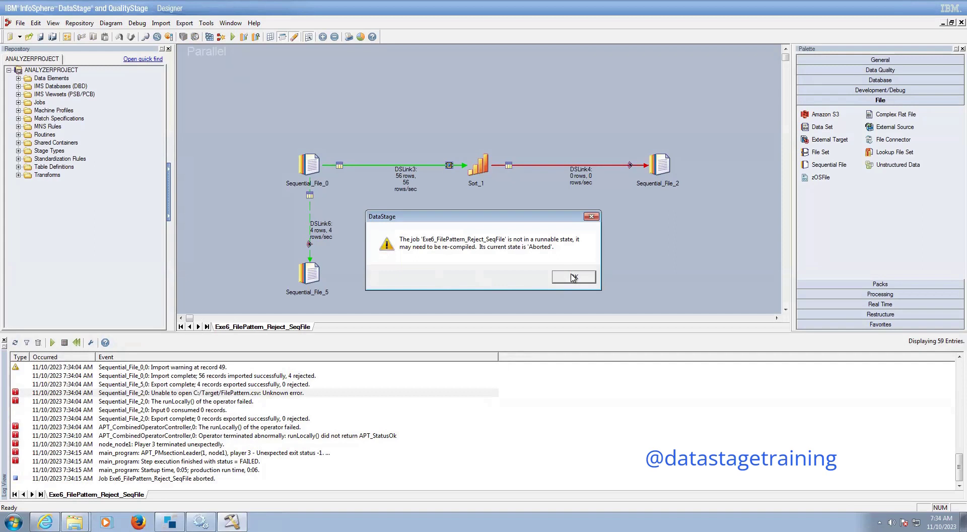
left_click(574, 277)
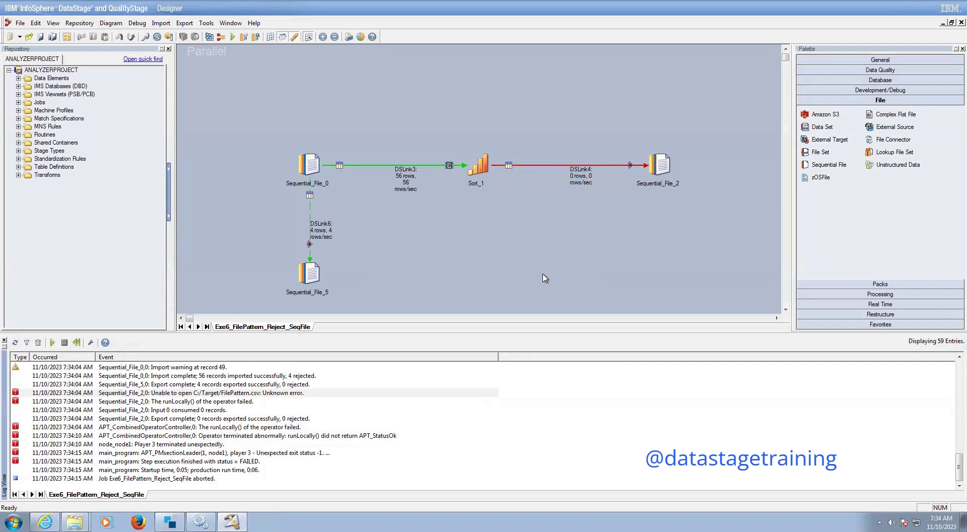
left_click(210, 37)
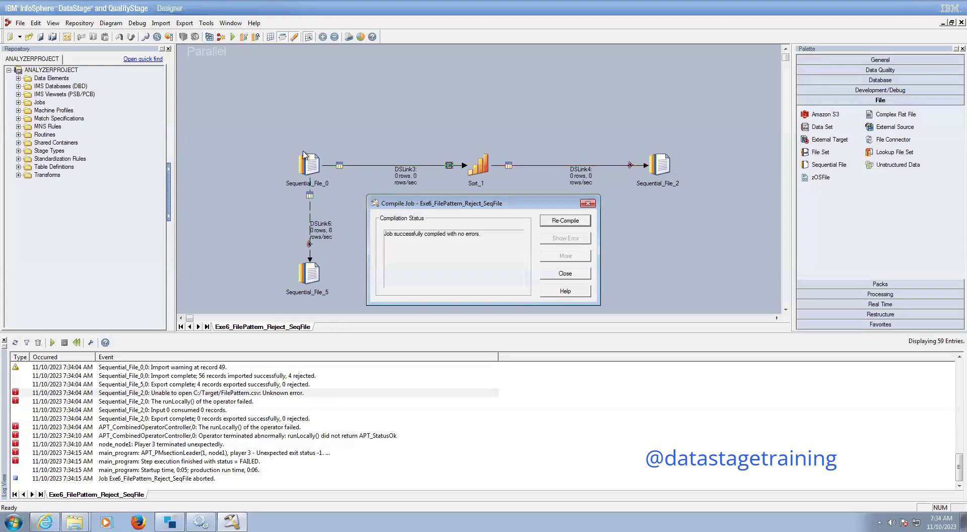
left_click(571, 279)
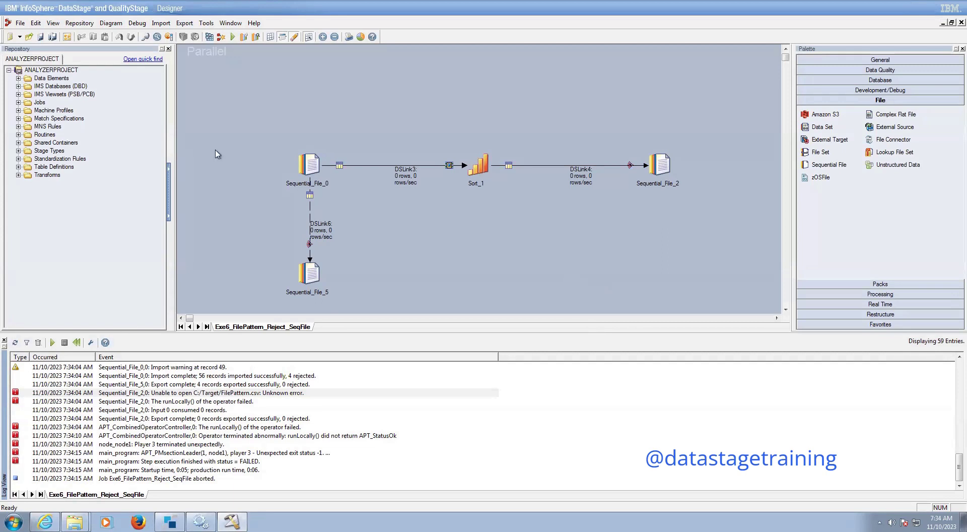
left_click(232, 37)
left_click(160, 247)
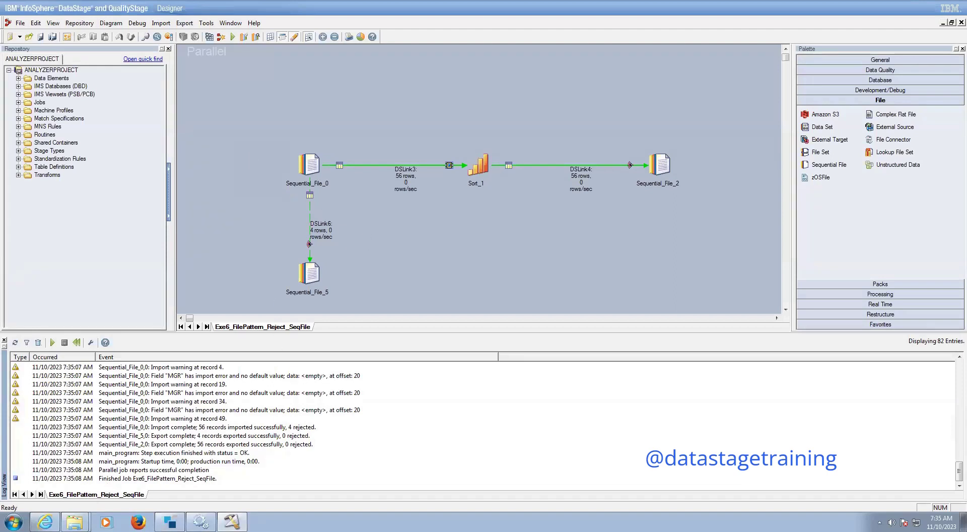
- Open the FilePattern CSV file from the C: drive's Target folder in Excel and dismiss the Office activation wizard
mouse_move(74, 522)
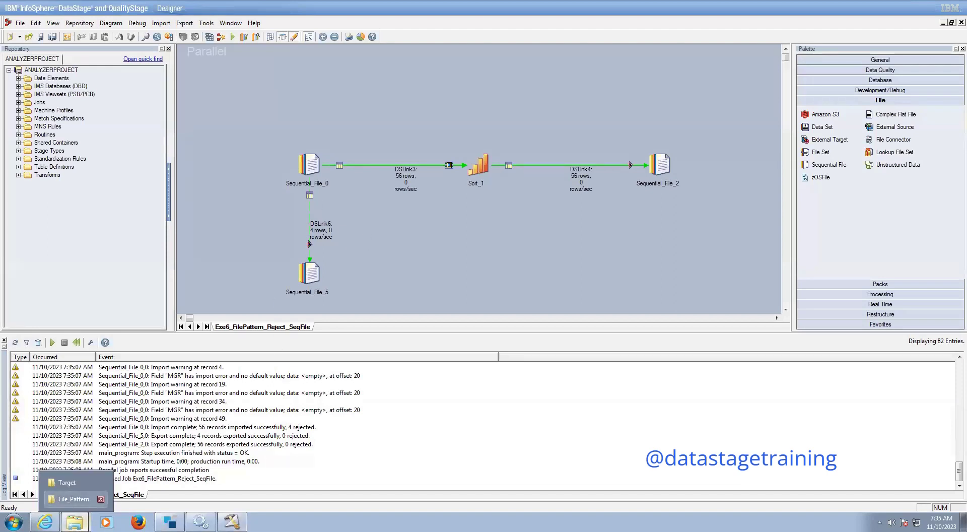
left_click(73, 499)
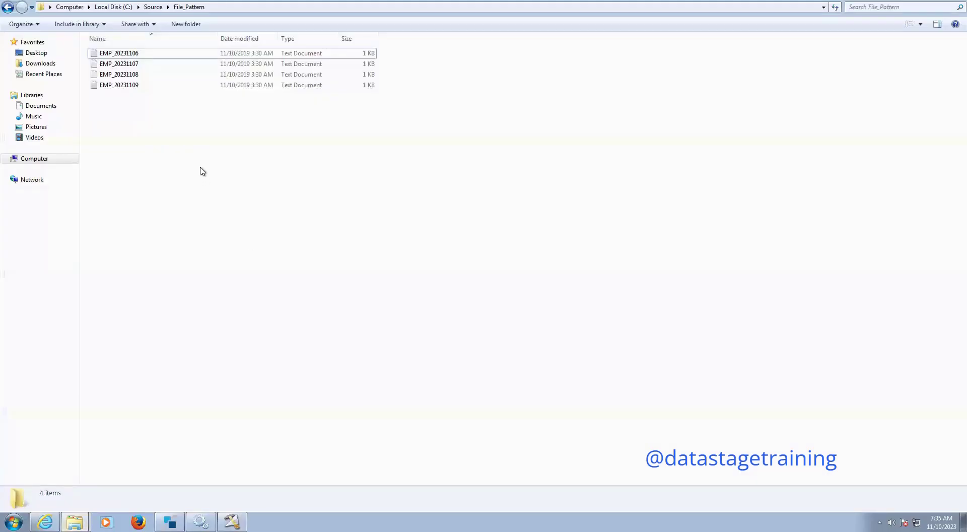
left_click(75, 522)
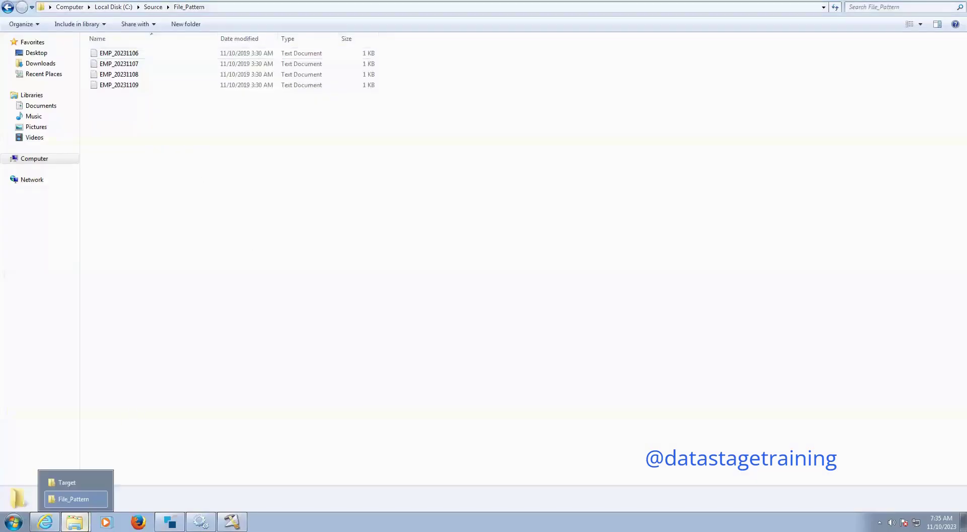
left_click(69, 484)
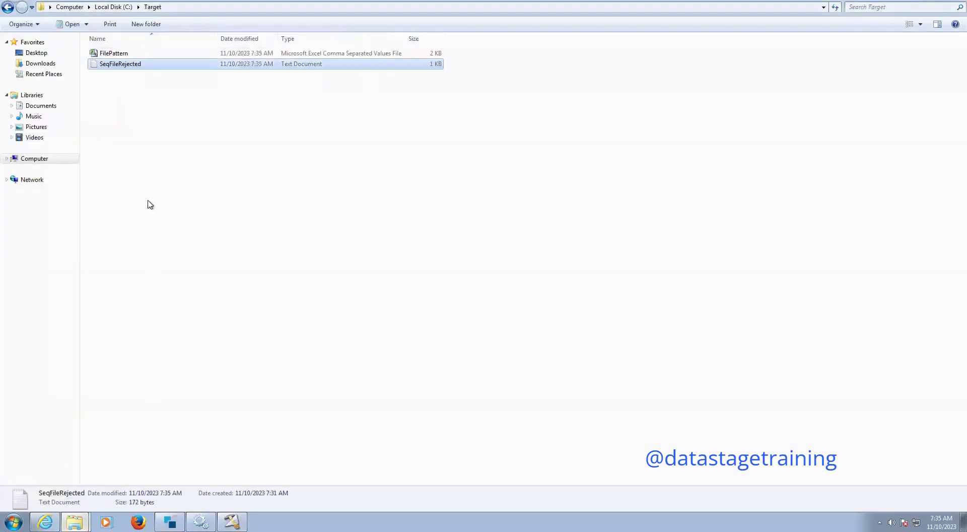
double_click(103, 53)
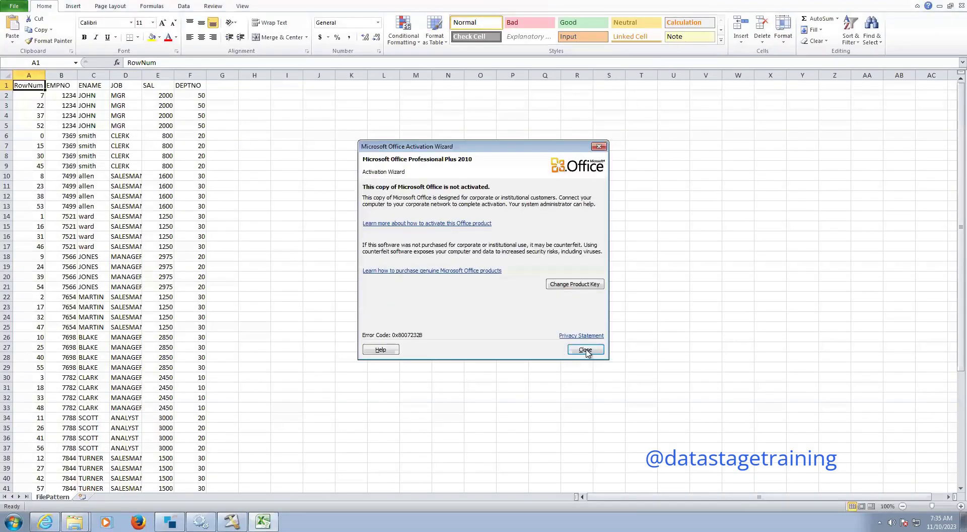
left_click(583, 352)
- Examine the RowNum column from the header to the last record in the FilePattern sheet and close the workbook
left_click(36, 348)
key("Down")
key("Down")
key("Down")
key("Down")
key("Down")
key("Down")
key("Down")
key("Down")
key("Down")
key("Down")
key("Down")
key("Down")
key("Down")
key("Down")
key("Down")
key("Down")
key("Down")
key("Down")
key("Down")
key("Down")
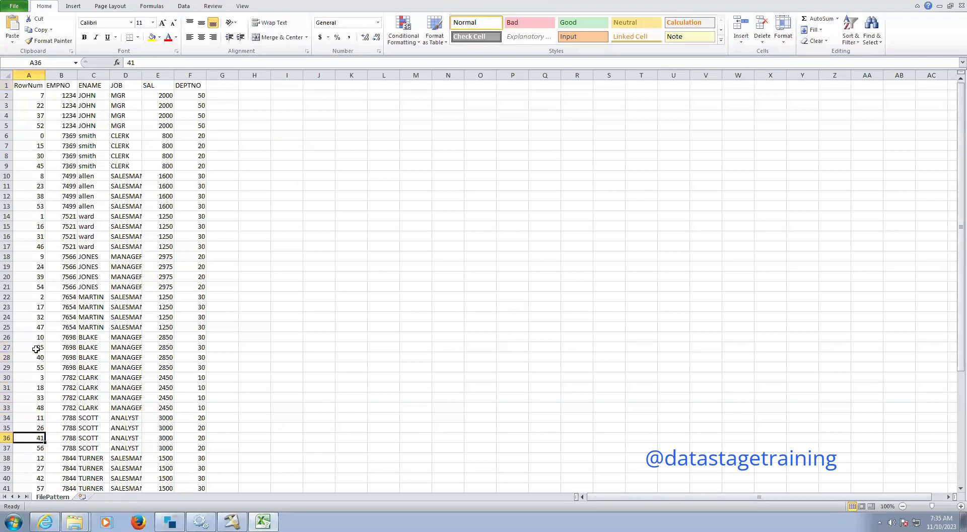
key("Down")
key("Down")
key("Down")
key("Down")
key("Down")
key("Down")
key("Down")
key("Down")
key("Down")
key("Down")
key("Down")
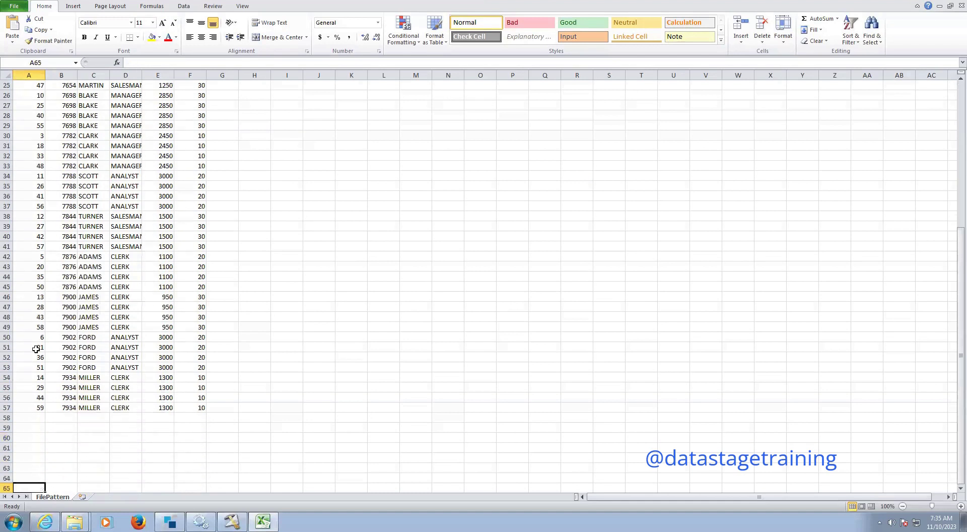
key("Up")
key("Up")
key("Up")
key("Up")
key("Up")
key("Up")
key("Up")
key("Up")
key("Up")
key("Up")
key("Up")
key("Up")
key("Up")
key("Up")
key("Up")
key("Up")
key("Up")
key("Up")
key("Up")
key("Up")
key("Up")
key("Up")
key("Up")
key("Up")
key("Up")
key("Up")
key("Up")
key("Up")
key("Up")
key("Up")
key("Up")
key("Up")
key("Up")
key("Up")
key("Up")
key("Up")
key("Up")
key("Up")
key("Up")
key("Up")
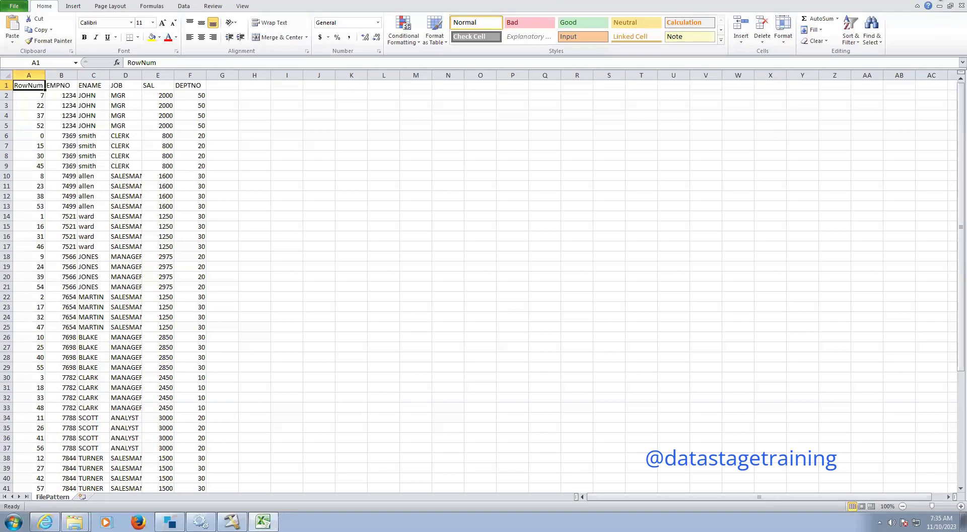
left_click(962, 6)
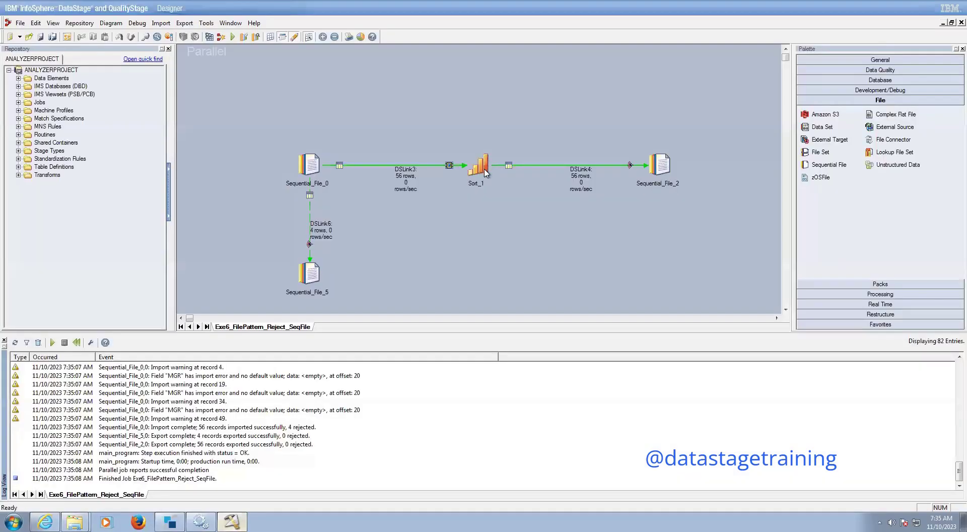
- Set the sorting key of the Sort_1 stage to RowNum and start a new run of the job
double_click(471, 105)
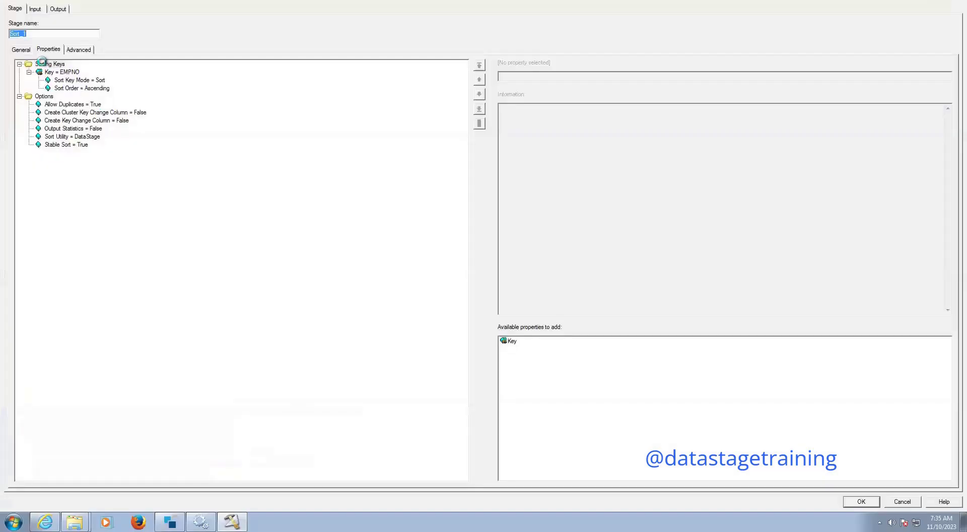
left_click(60, 72)
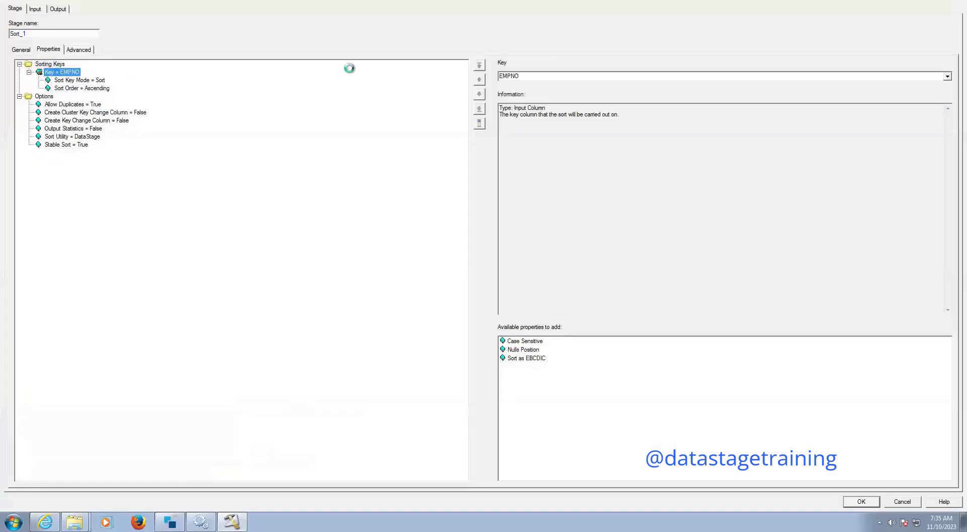
left_click(947, 76)
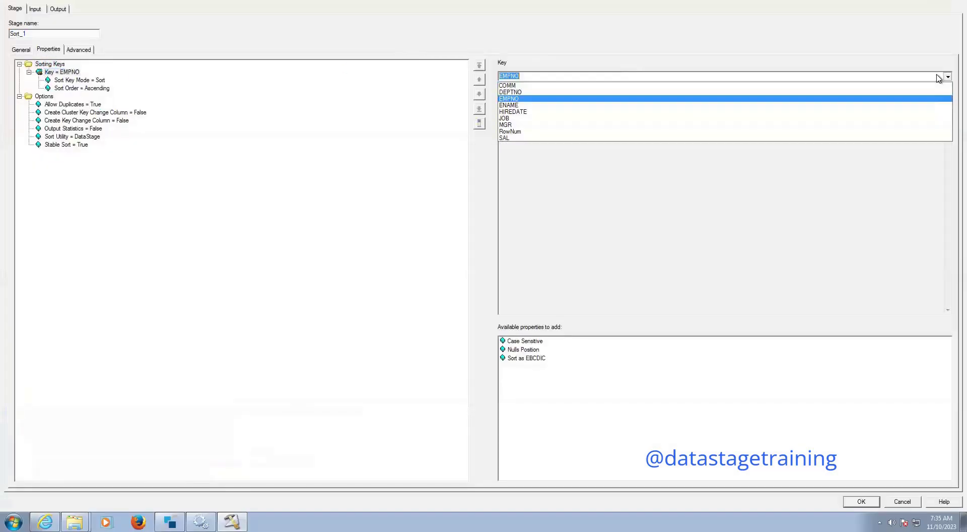
left_click(526, 132)
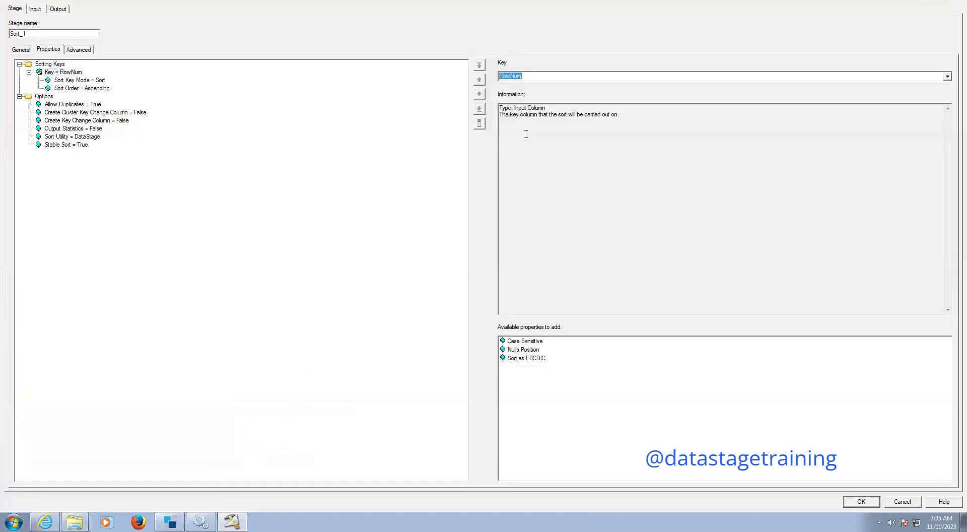
left_click(861, 502)
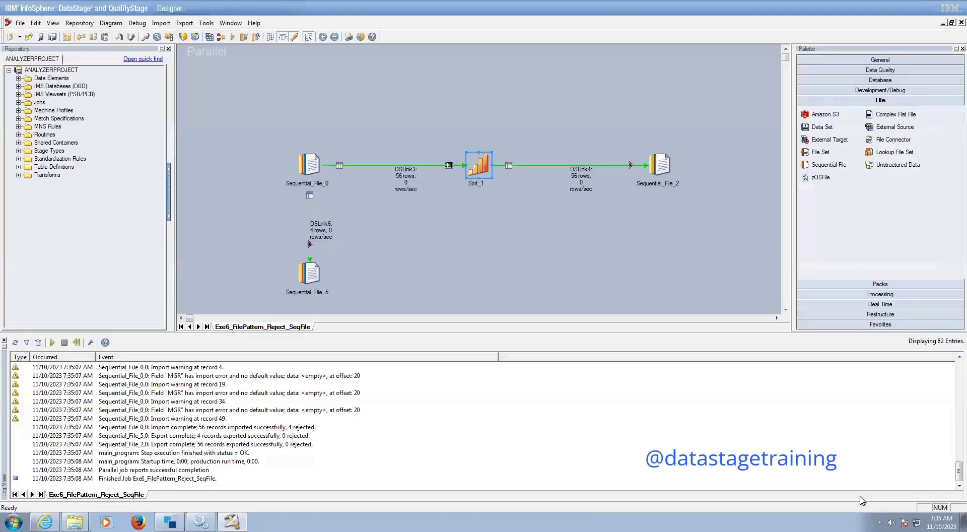
left_click(232, 36)
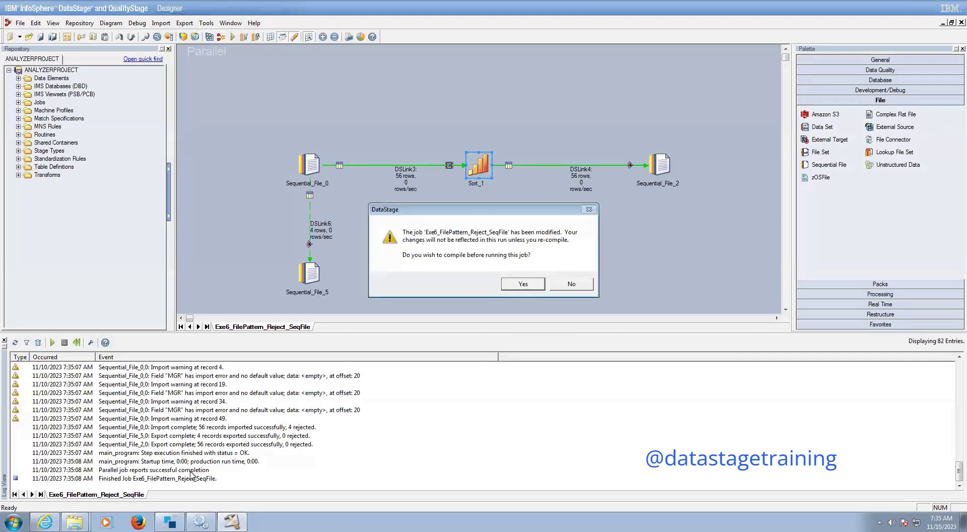
- Open the SeqFileRejected text file from the Target folder, check its rejected records for quotes and close it
mouse_move(74, 522)
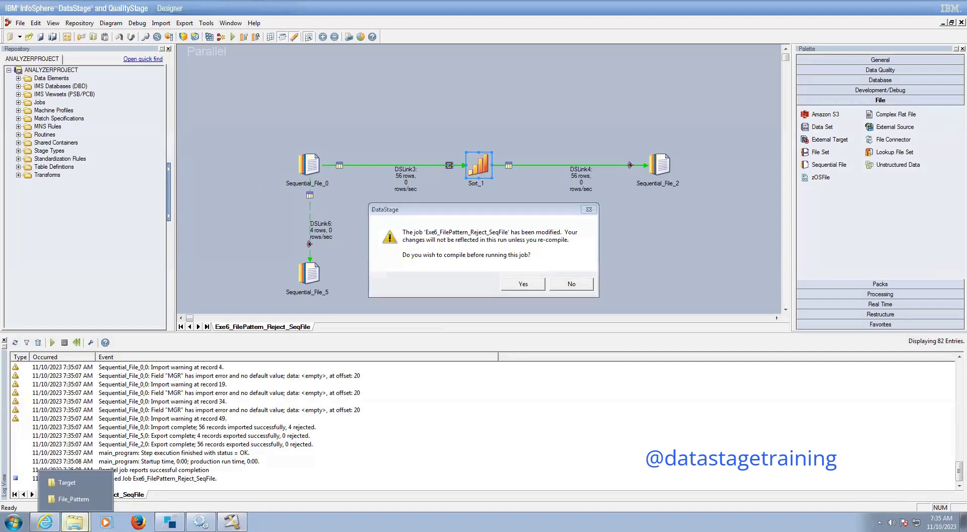
left_click(69, 484)
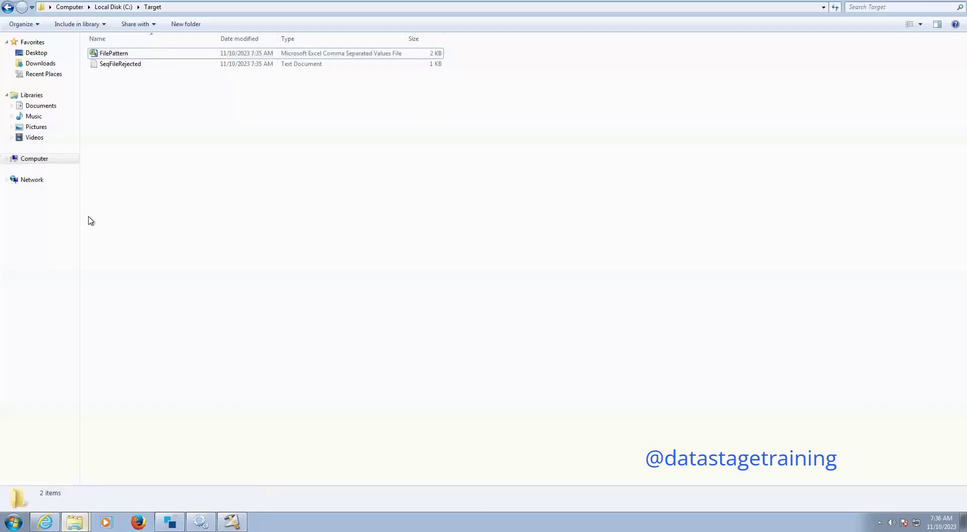
left_click(125, 65)
double_click(124, 65)
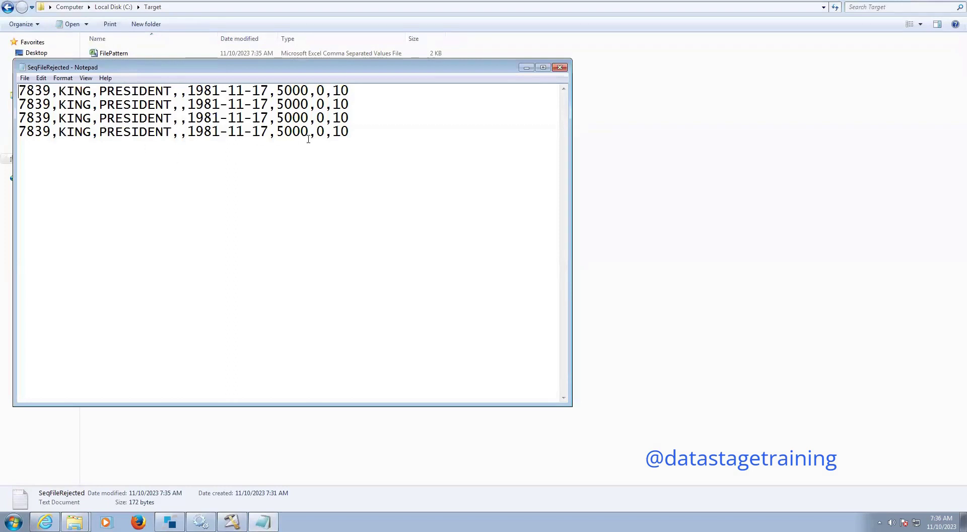
key("ctrl+a")
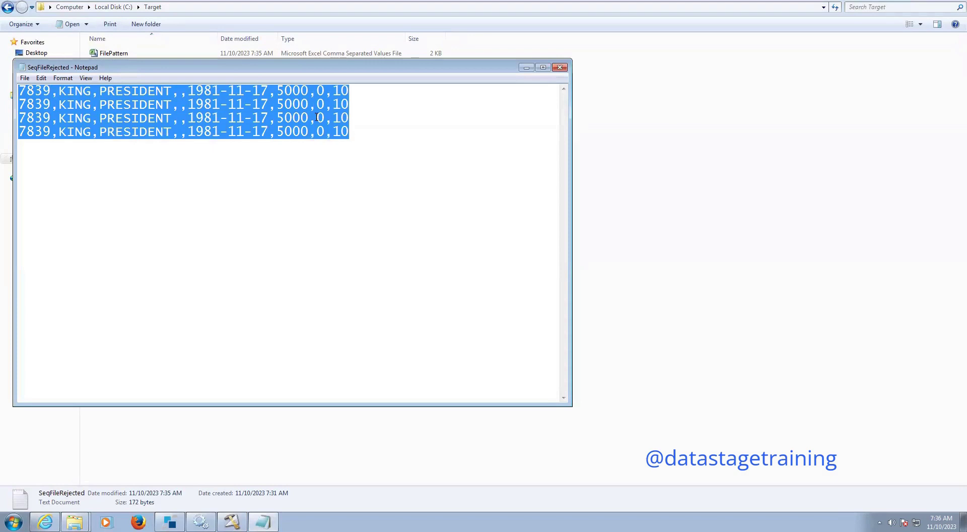
left_click(179, 100)
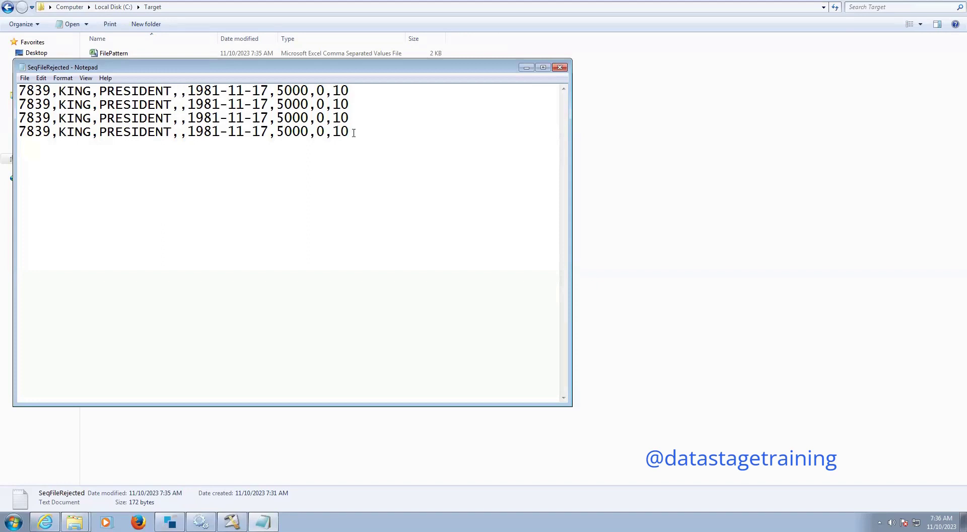
left_click(561, 68)
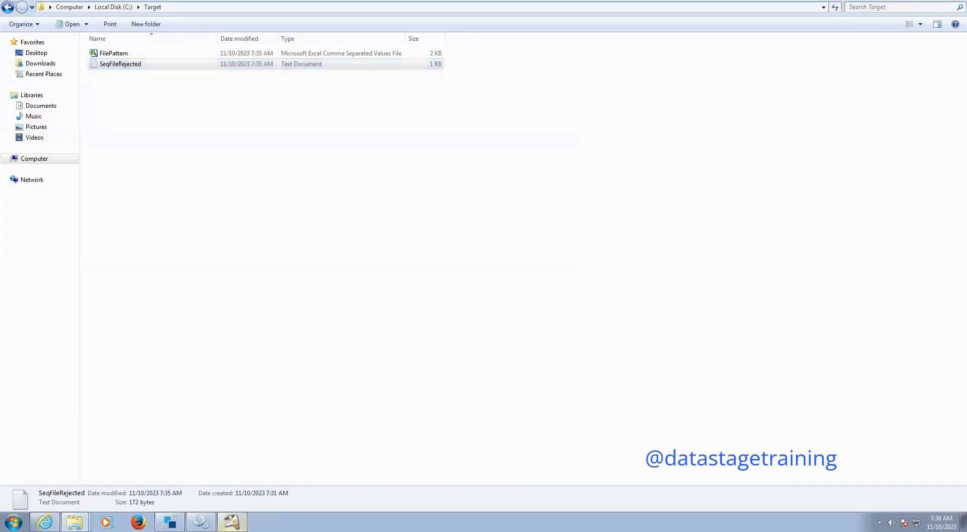
- Return to DataStage Designer, save and compile the modified job, and run it with the existing run options
key("alt+Tab")
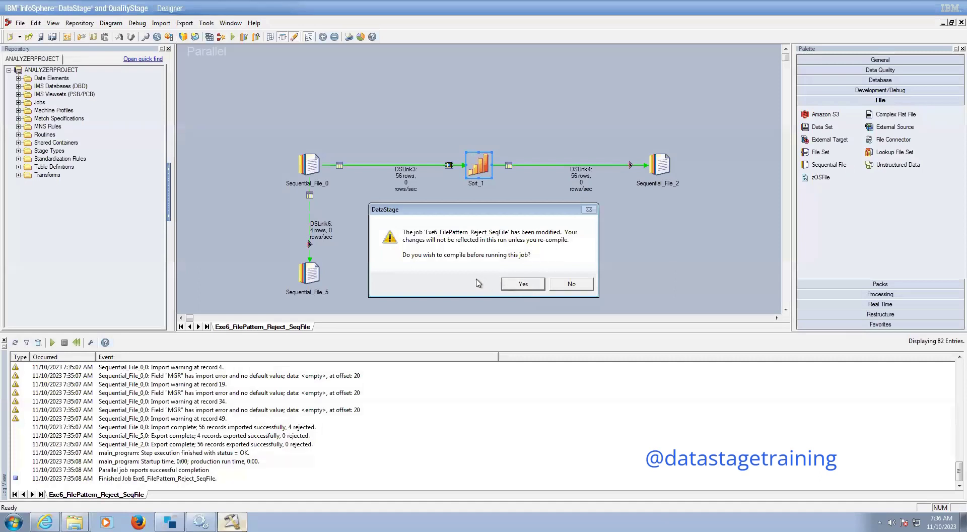
key("Return")
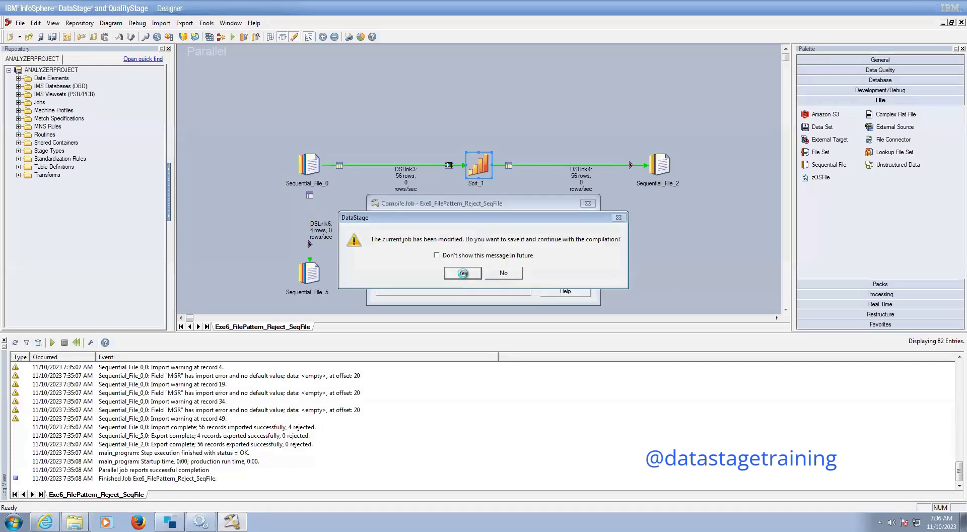
left_click(463, 273)
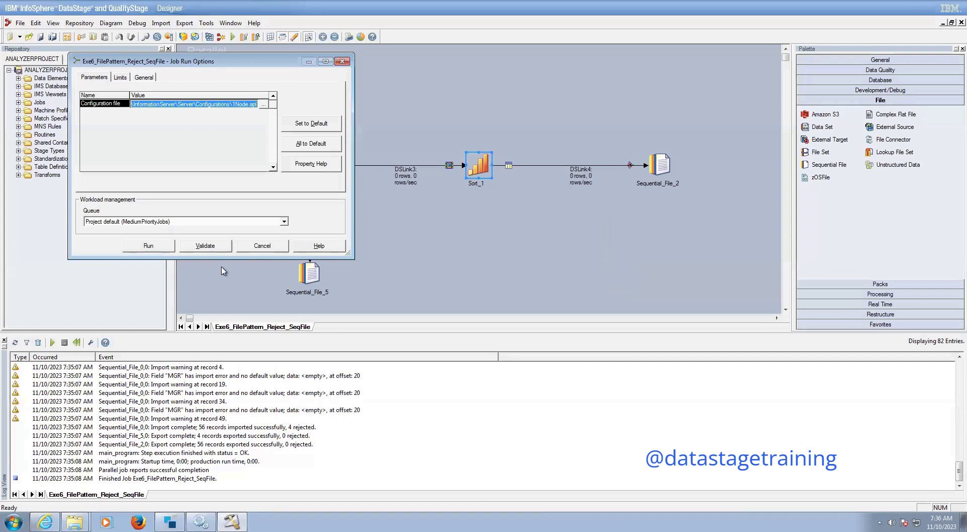
left_click(161, 248)
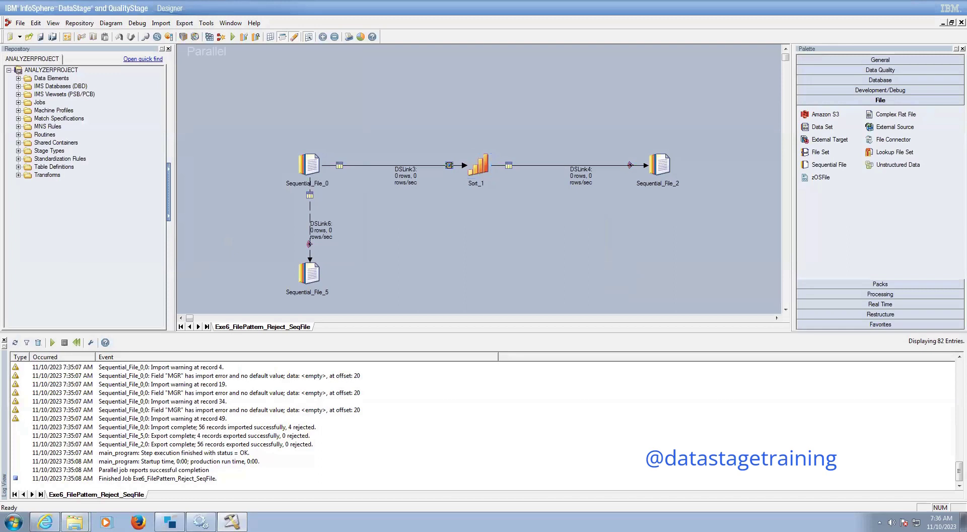
mouse_move(74, 522)
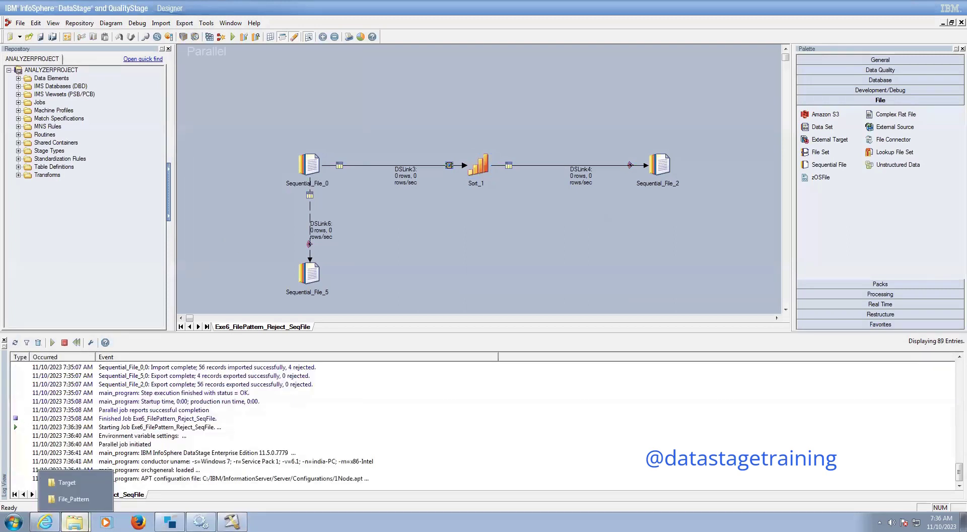
- Open the EMP_20231106 source file from the File_Pattern folder, check the record with the empty MGR field, close it and return to DataStage Designer
left_click(74, 499)
double_click(134, 53)
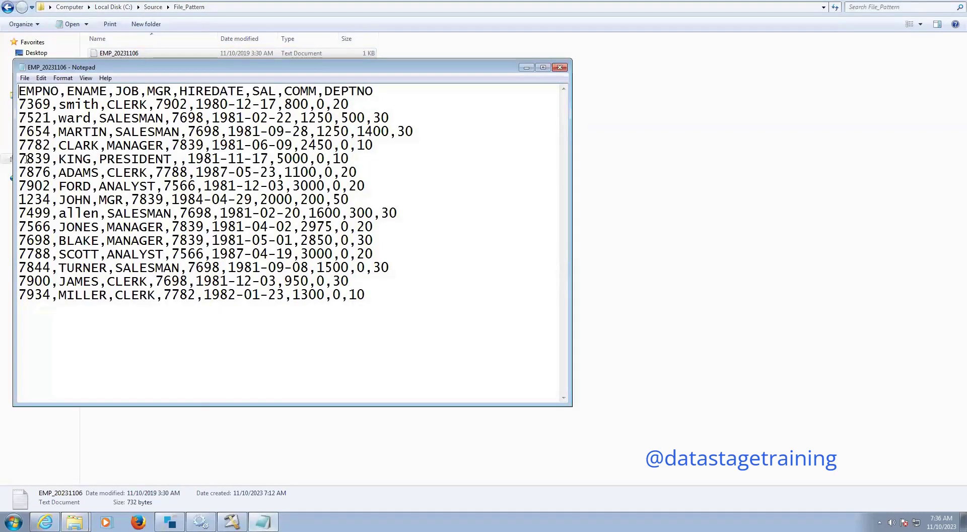
left_click_drag(22, 158, 354, 161)
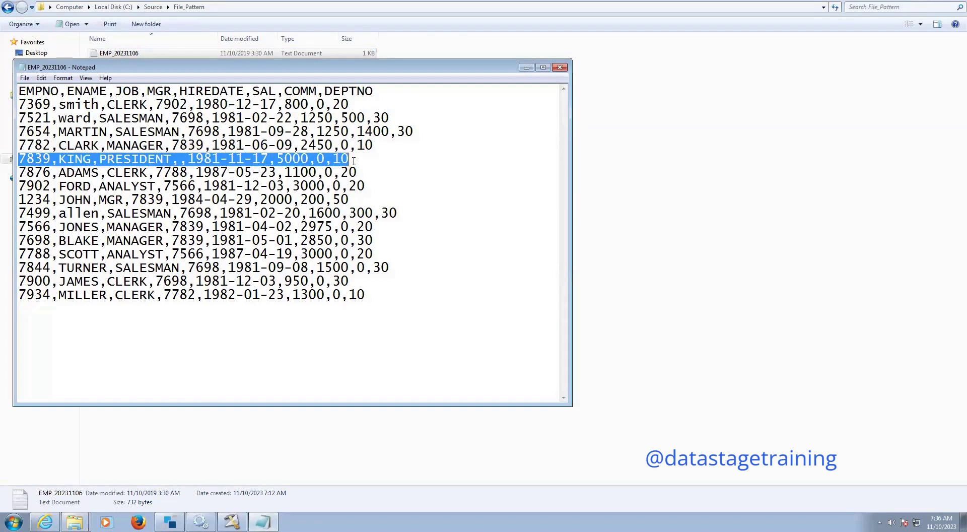
left_click(560, 67)
left_click(247, 211)
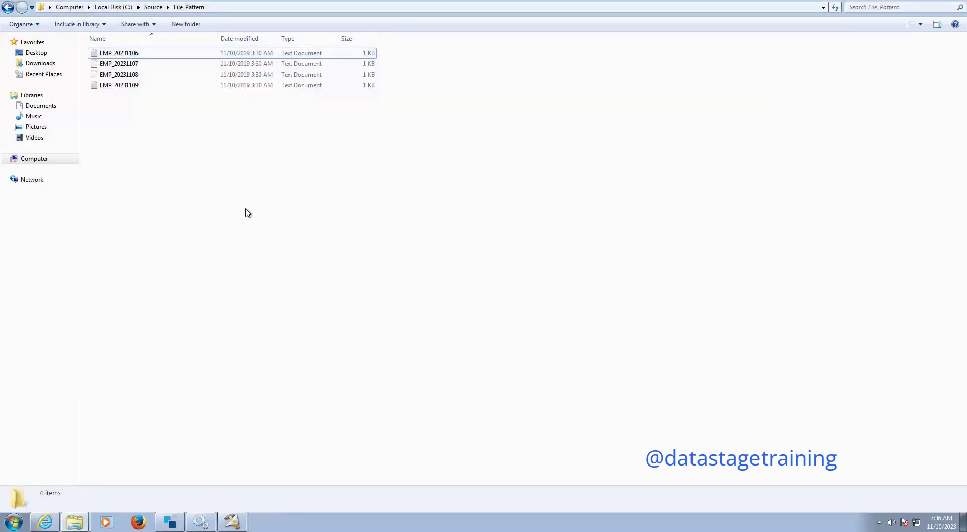
left_click(232, 522)
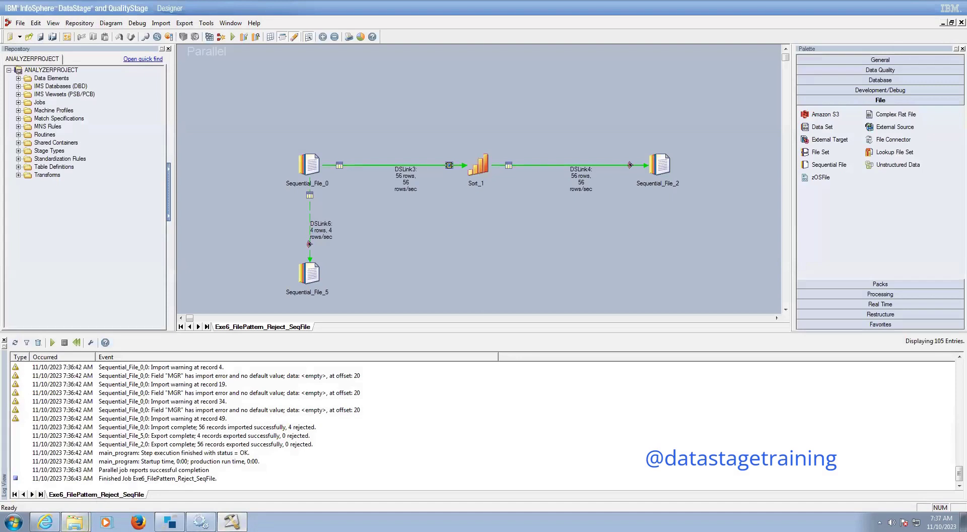
- Open the FilePattern CSV from the Target folder, dismiss the activation wizard and compare its records with the job's run results in DataStage Designer
mouse_move(75, 523)
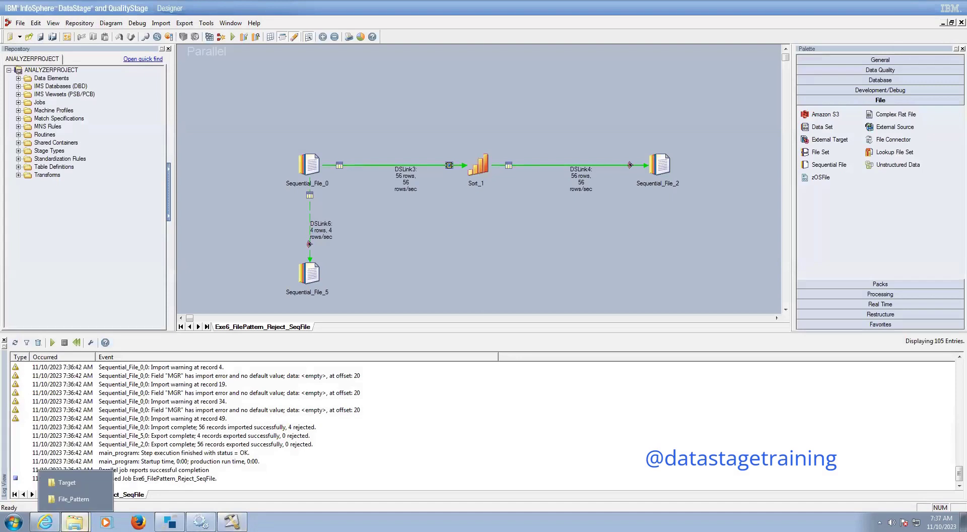
left_click(74, 499)
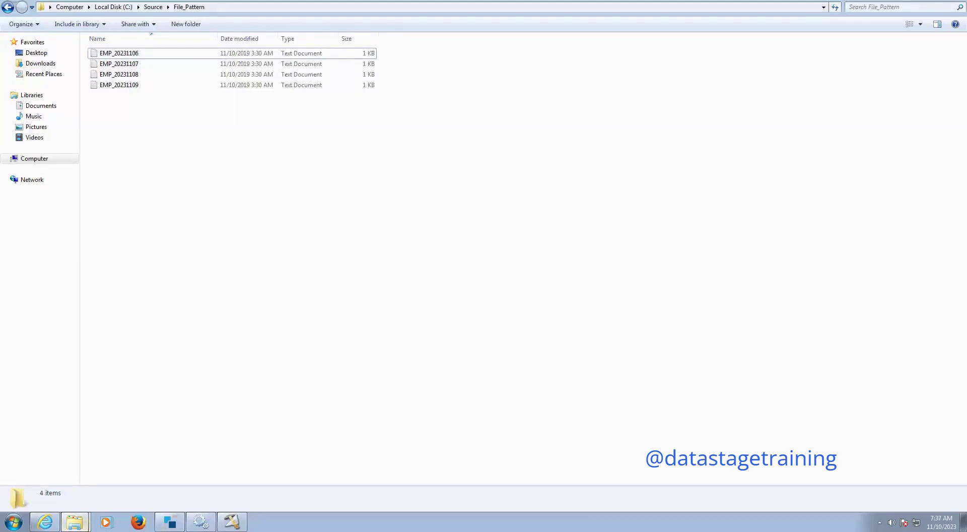
mouse_move(75, 523)
left_click(70, 479)
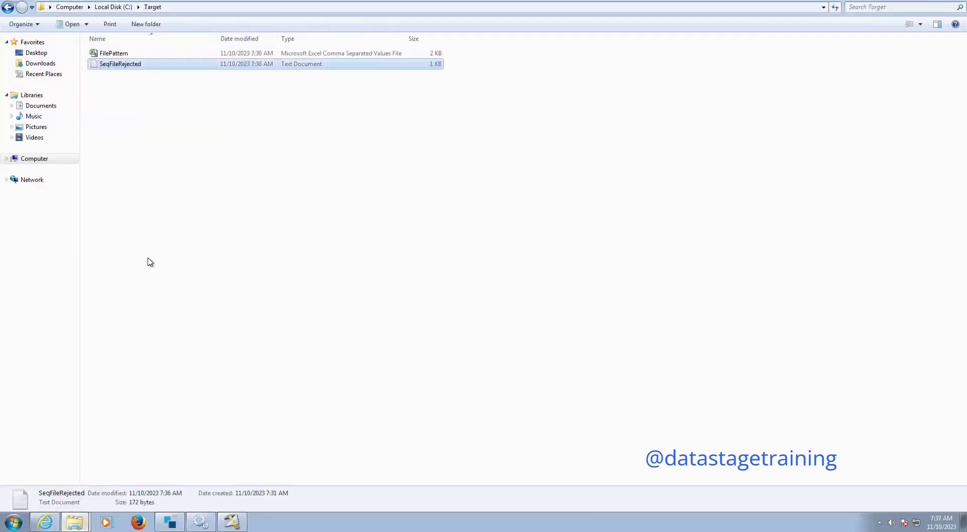
left_click(190, 174)
double_click(114, 54)
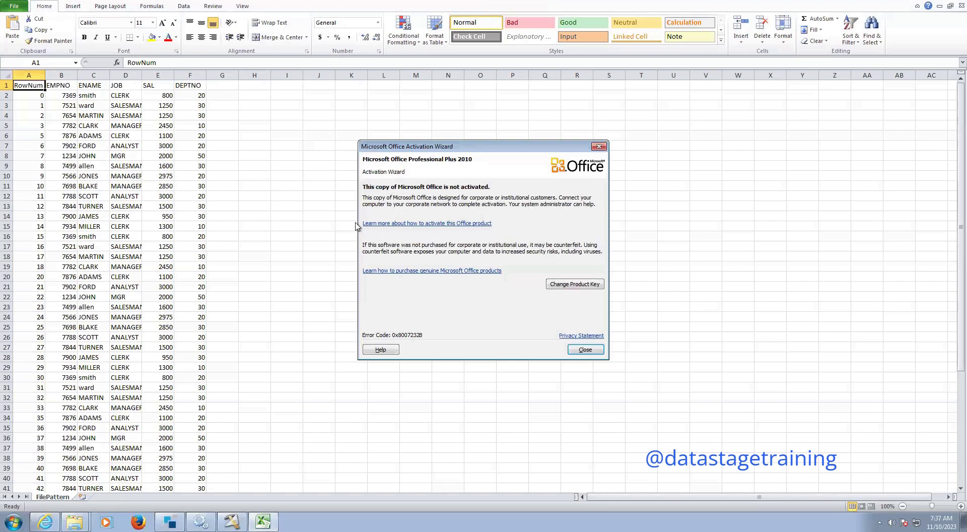
left_click(585, 350)
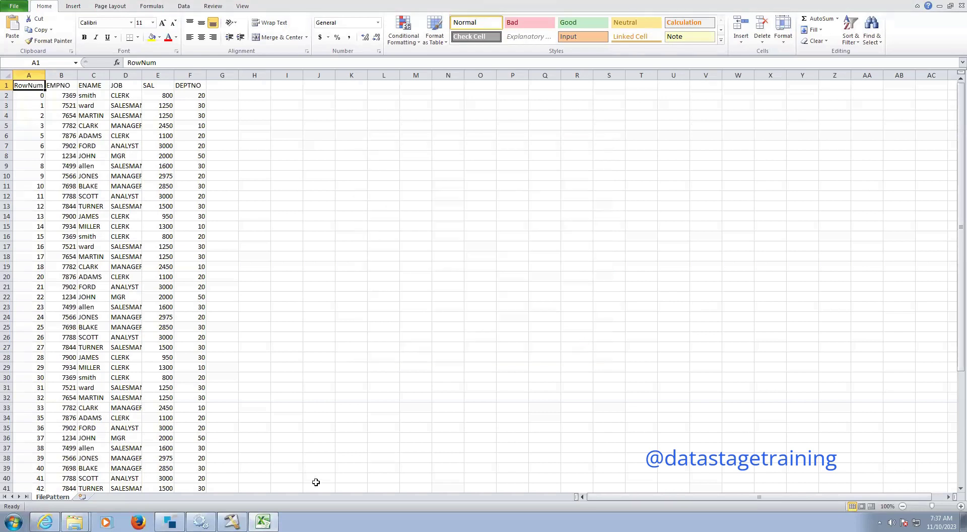
mouse_move(231, 522)
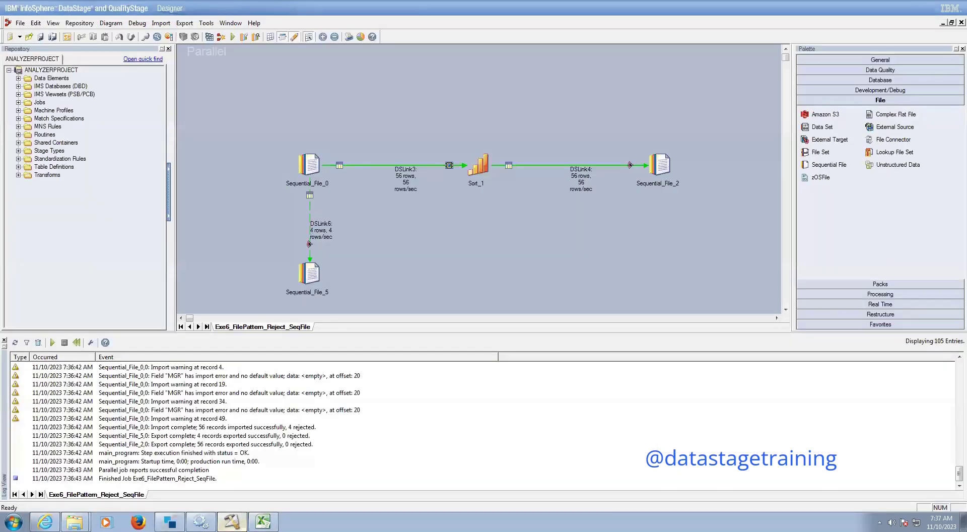
key("alt+Tab")
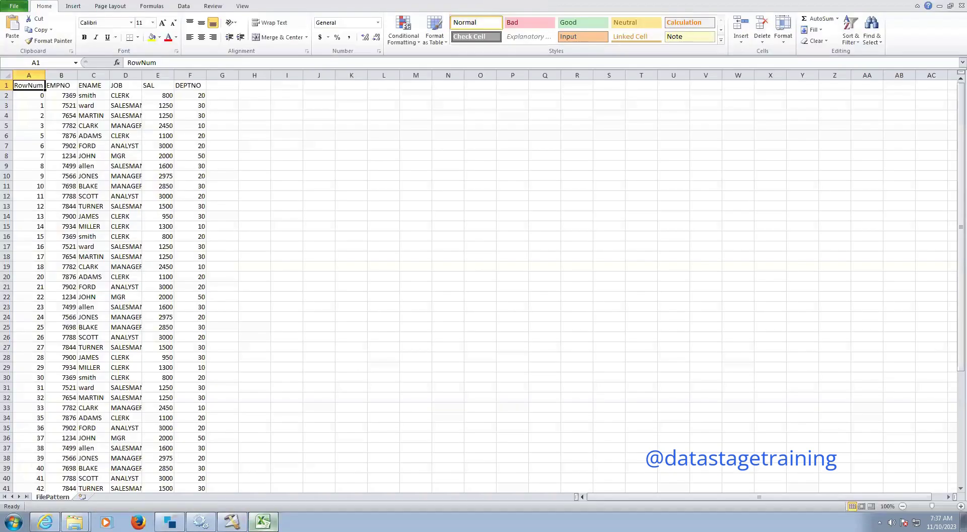
key("alt+Tab")
key("alt+Tab")
- Fit the widths of the EMPNO, ENAME and JOB columns to their contents in the FilePattern sheet
left_click(31, 96)
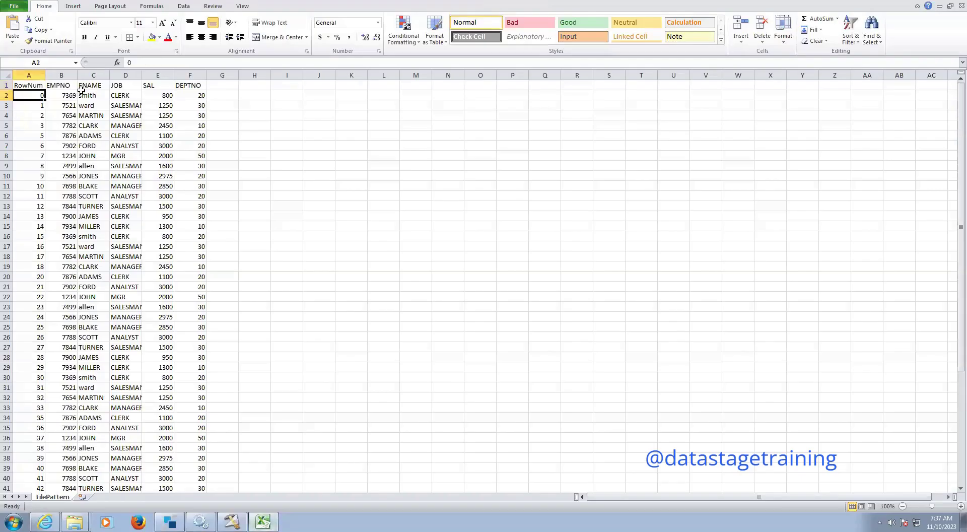
double_click(77, 75)
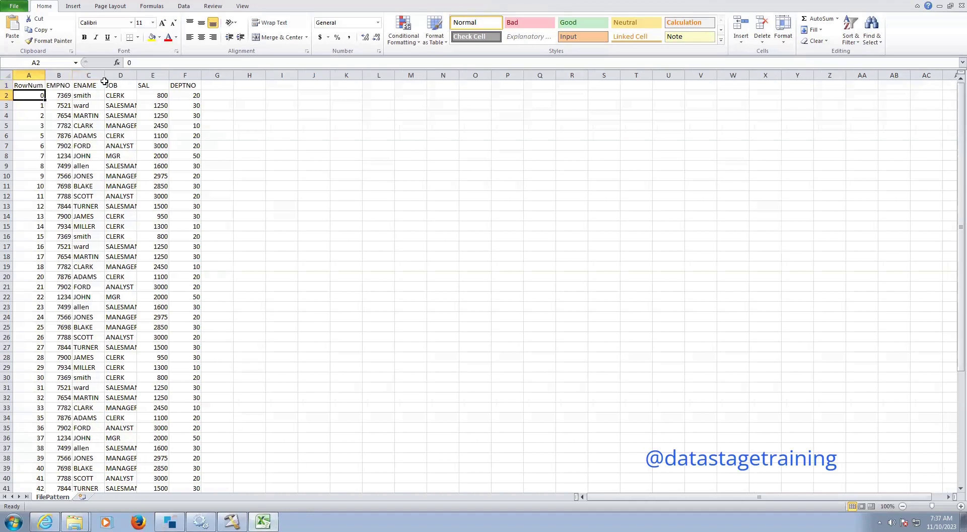
double_click(104, 76)
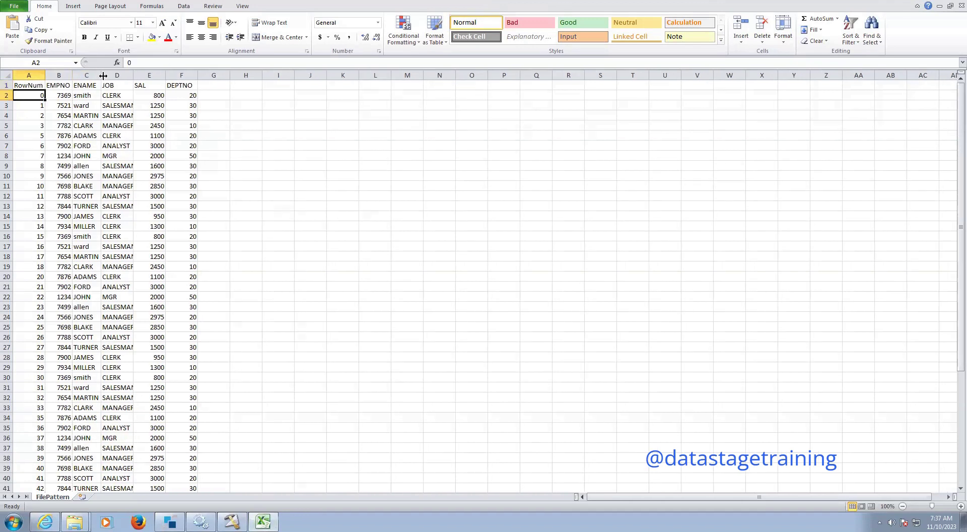
double_click(134, 75)
- Examine the RowNum sort order down to the last record in the FilePattern sheet and close the workbook without saving
left_click(20, 137)
key("Down")
key("Down")
key("Down")
key("Down")
key("Down")
key("Down")
key("Down")
key("Down")
key("Down")
key("Down")
key("Down")
key("Down")
key("Down")
key("Down")
key("Down")
key("Down")
key("Down")
key("Down")
key("Down")
key("Down")
key("Down")
key("Down")
key("Down")
key("Down")
key("Down")
key("Down")
key("Down")
key("Down")
key("Down")
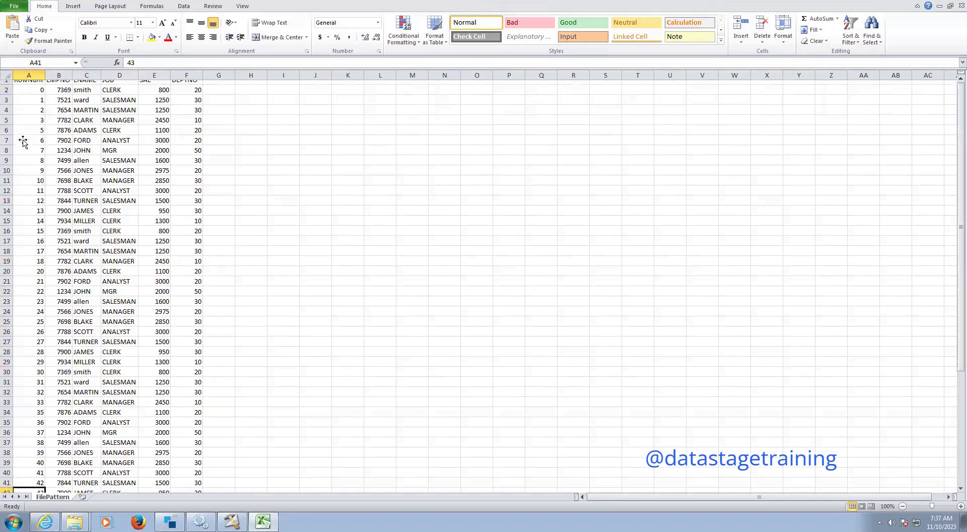
key("Up")
key("Up")
key("Up")
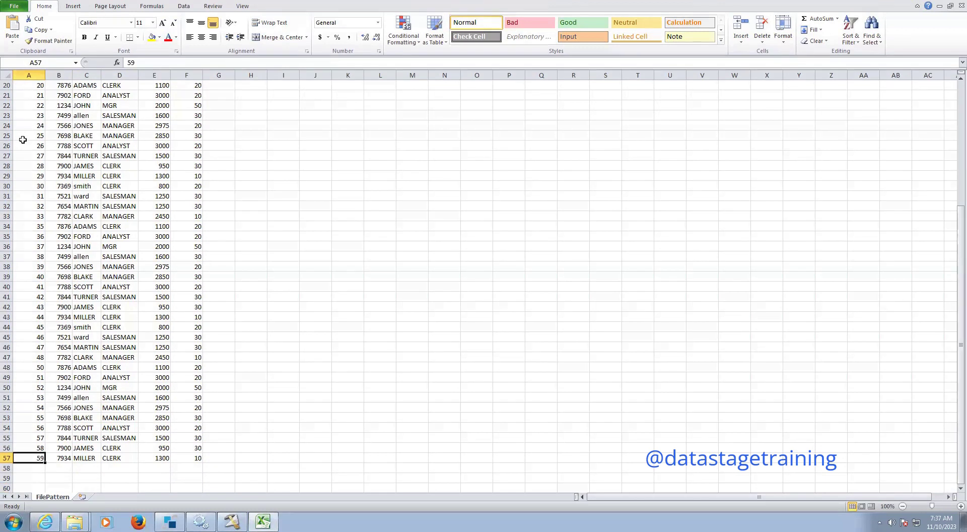
key("Up")
key("Up")
key("Down")
key("Down")
left_click(938, 2)
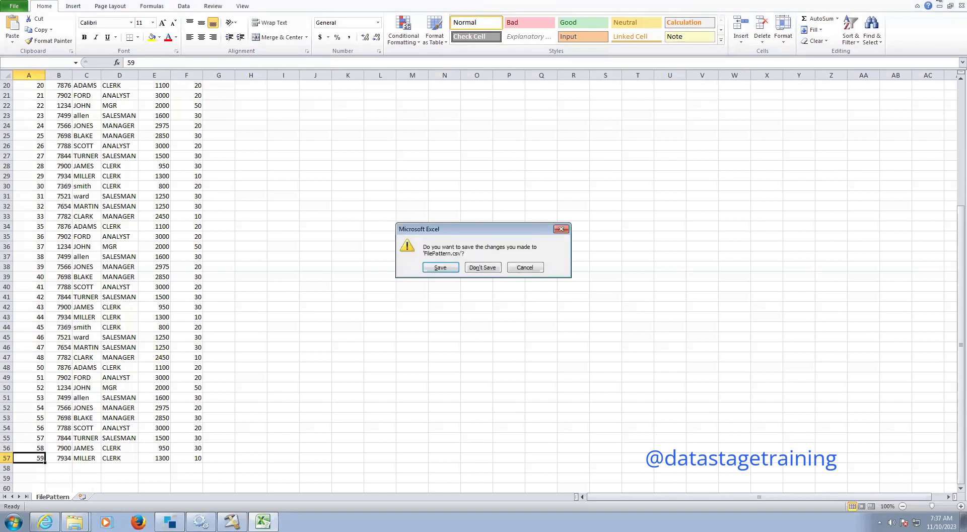
left_click(474, 267)
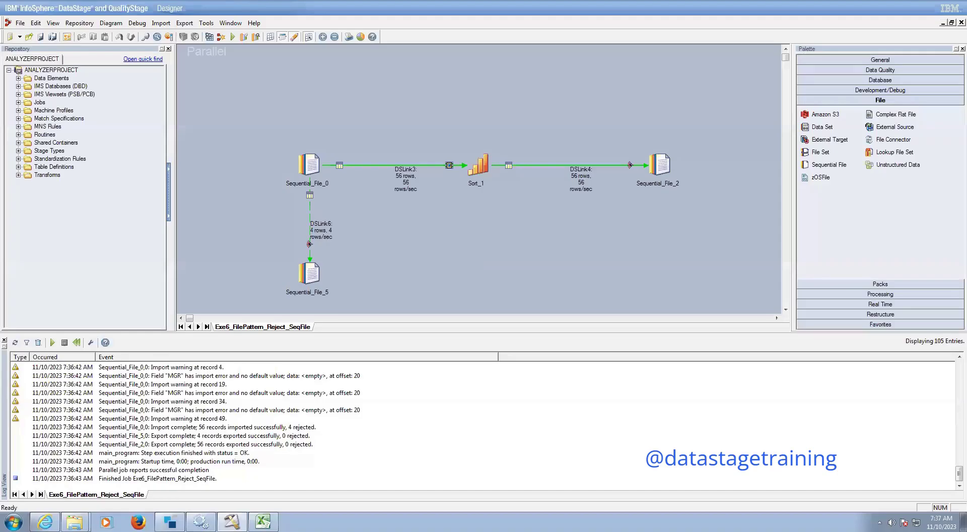
- Save a copy of the job as Exe7_FilePattern_Reject_Peek in the \Jobs\Nov23 folder
mouse_move(74, 522)
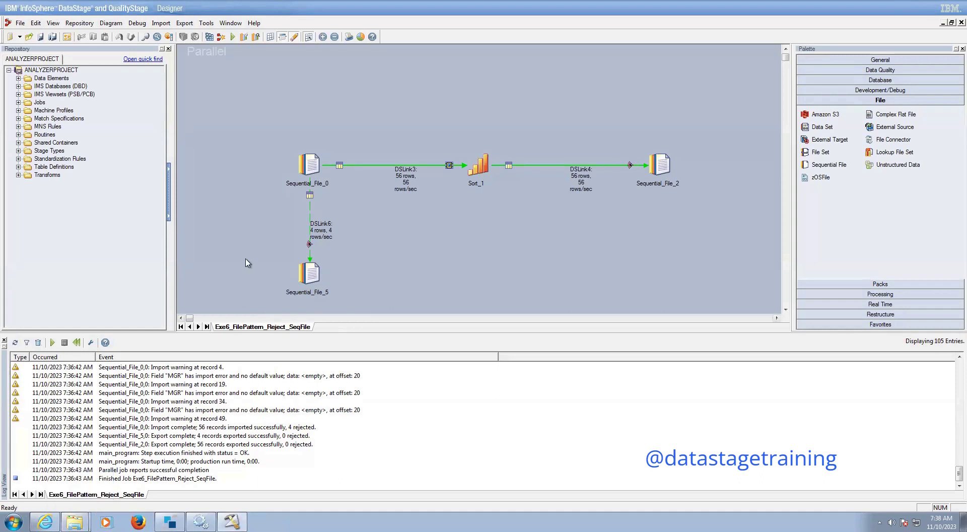
left_click_drag(247, 255, 366, 311)
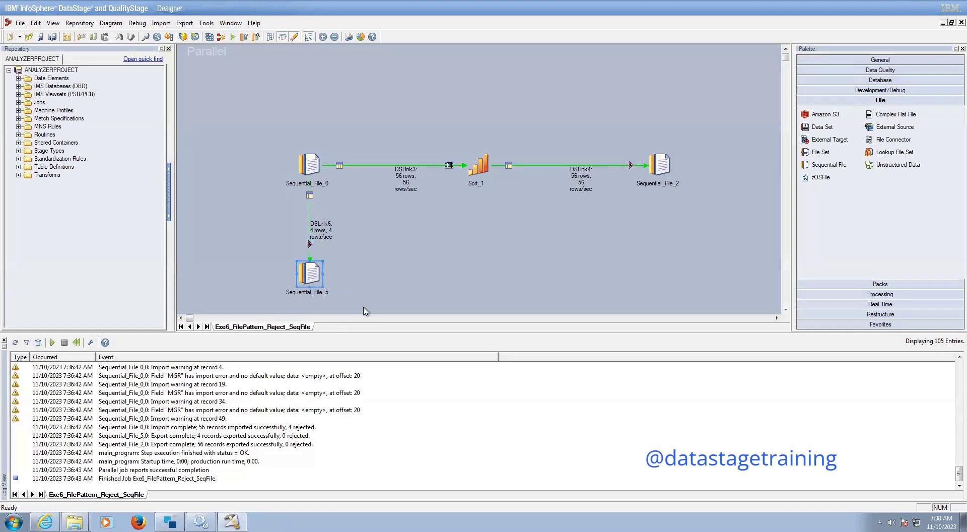
left_click(20, 25)
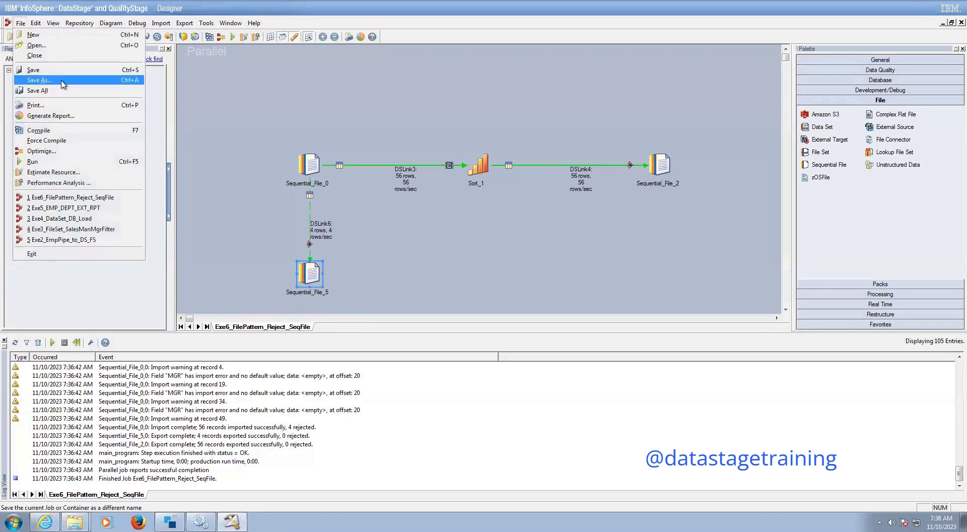
left_click(62, 82)
left_click(459, 427)
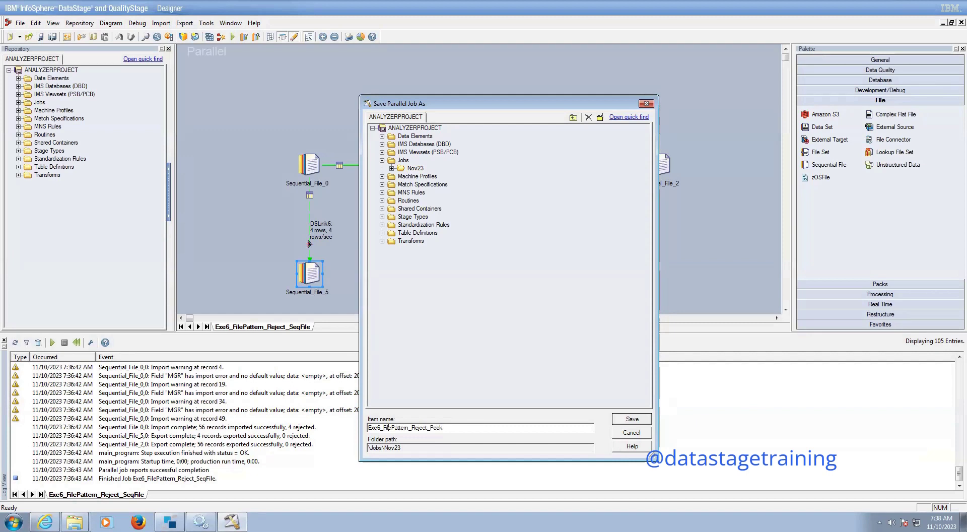
key("BackSpace")
type("7")
left_click(632, 419)
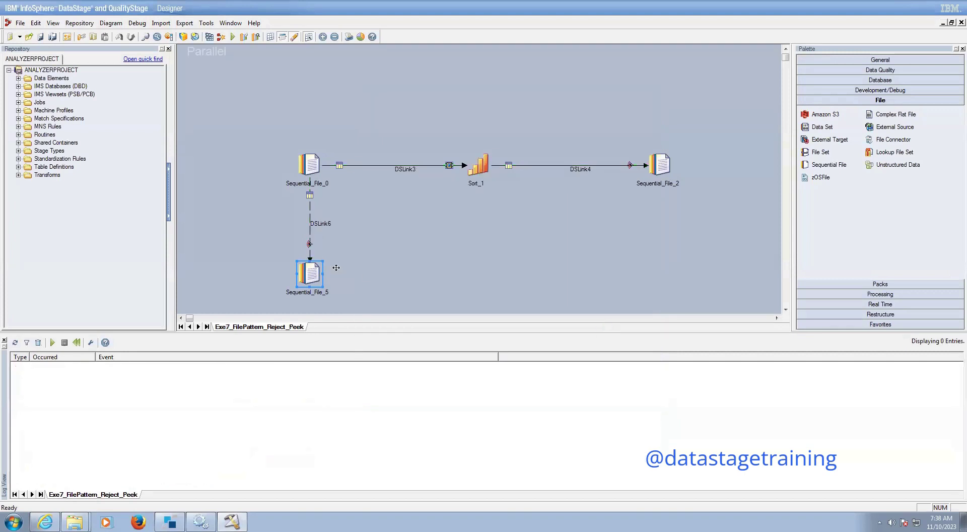
- Delete the Sequential_File_5 reject stage from the job and confirm the deletion
left_click(464, 277)
left_click_drag(258, 263, 381, 312)
key("Delete")
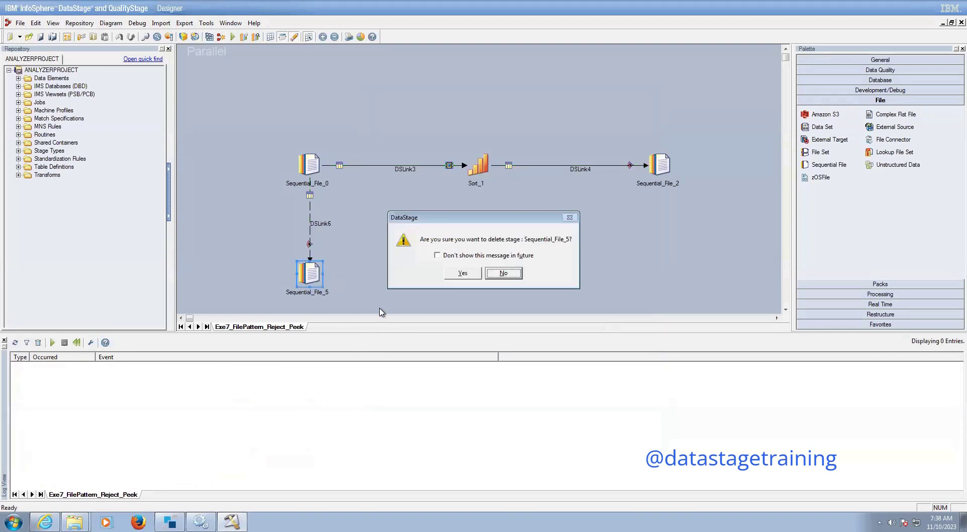
left_click(468, 273)
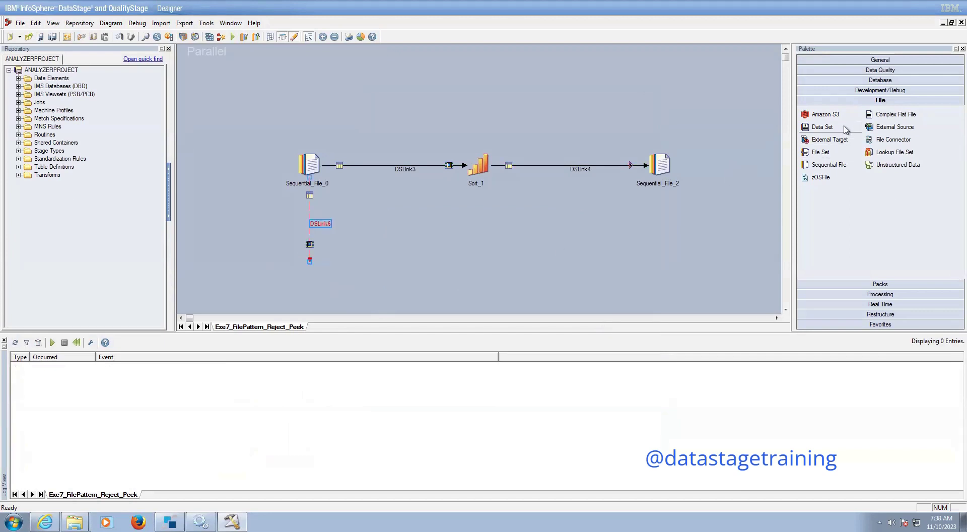
- Add a Peek stage below Sequential_File_0 and attach it to the loose end of the DSLink6 reject link
left_click(840, 165)
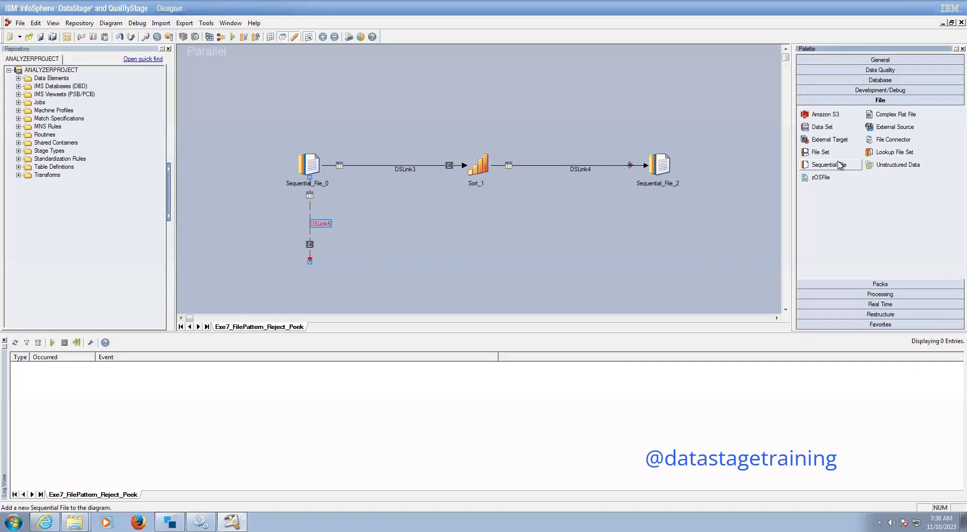
left_click(872, 90)
left_click_drag(818, 116, 311, 253)
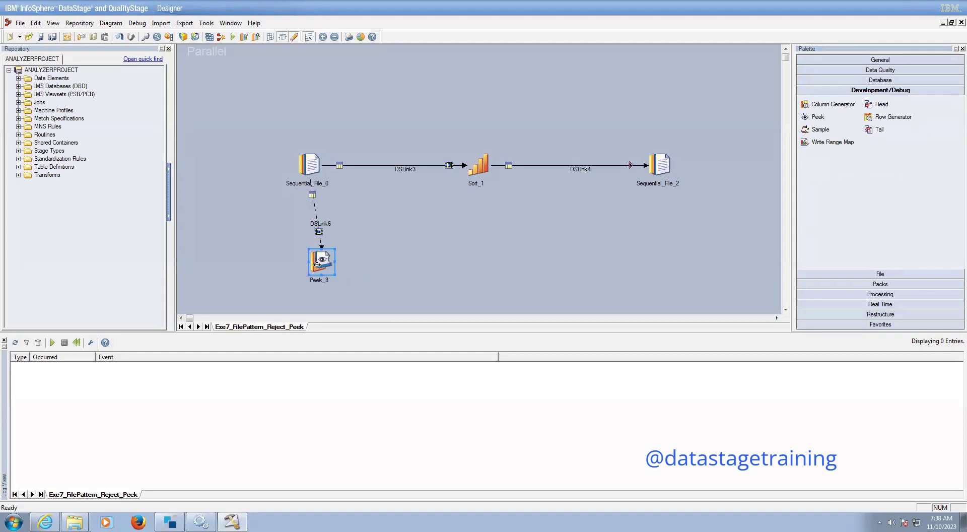
- Set All Records (After Skip) to True in the Peek_8 stage properties
double_click(322, 262)
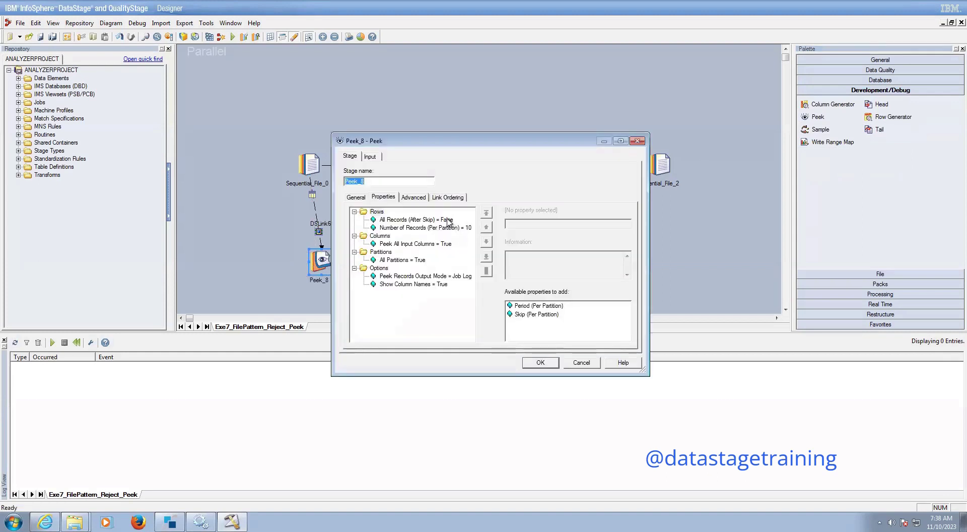
left_click(449, 221)
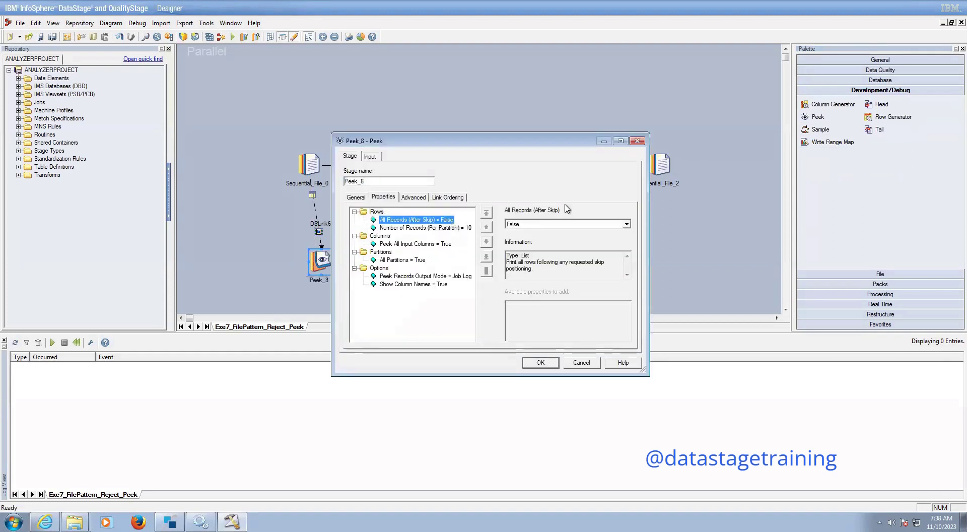
left_click(447, 229)
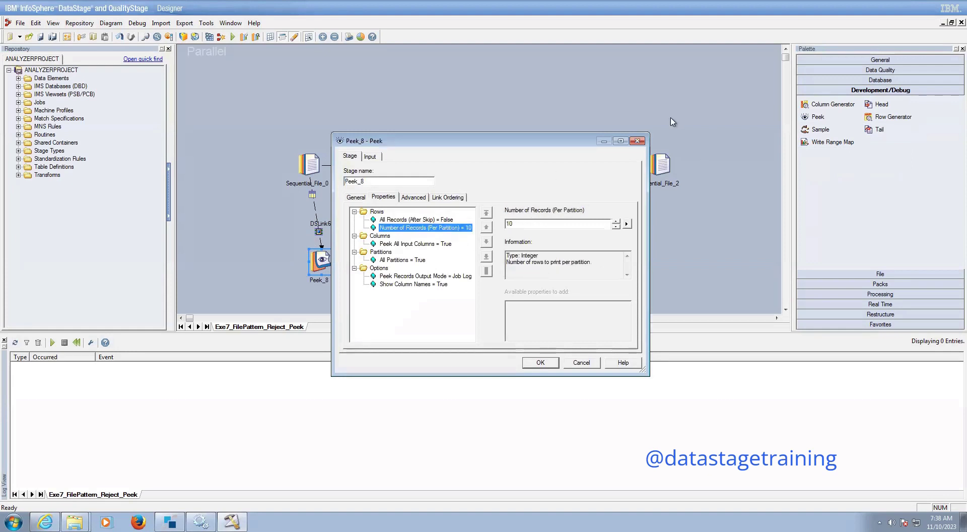
left_click(446, 220)
left_click(627, 225)
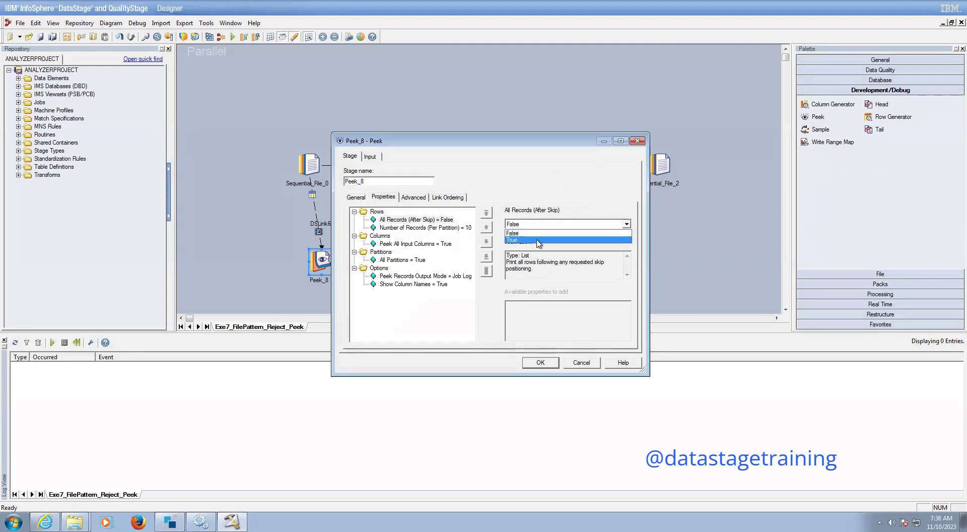
left_click(519, 241)
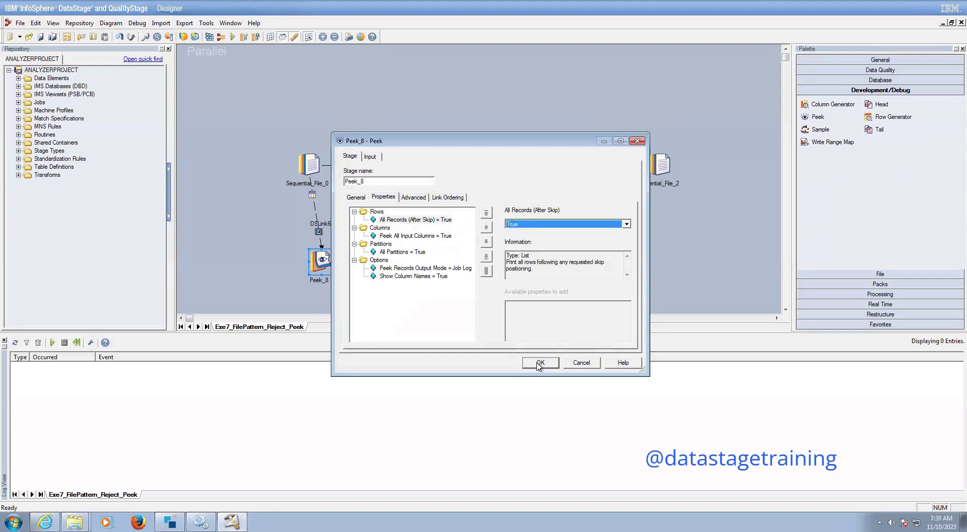
- Keep Peek Records Output Mode at Job Log and Show Column Names at True, and apply the Peek_8 stage properties
left_click(399, 270)
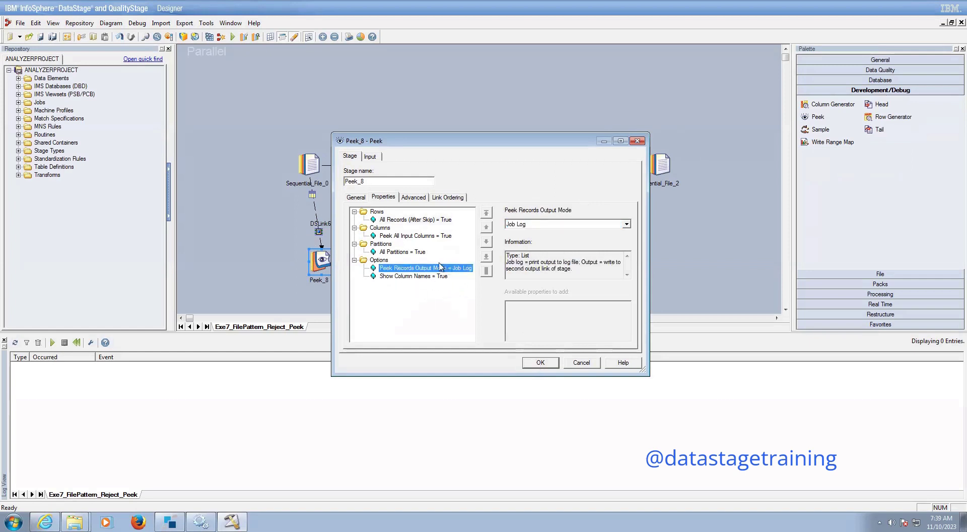
left_click(379, 261)
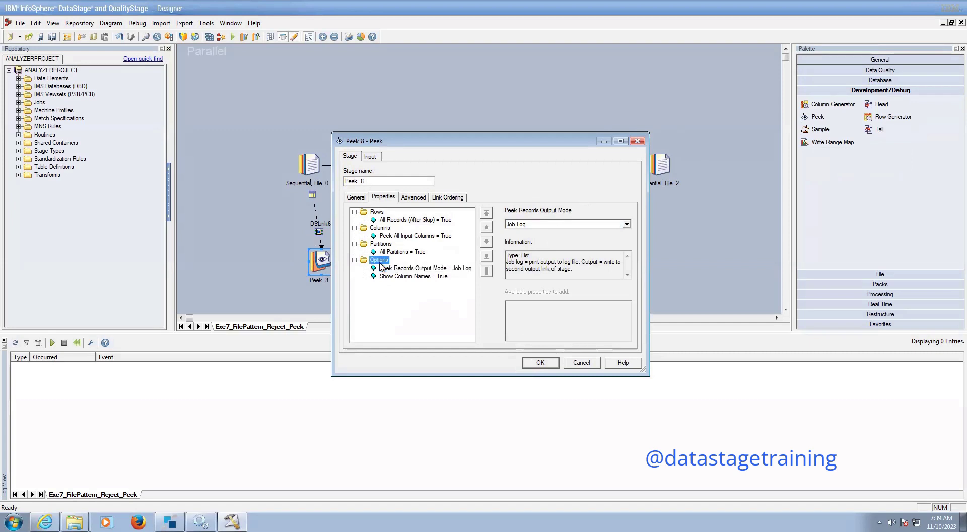
left_click(415, 269)
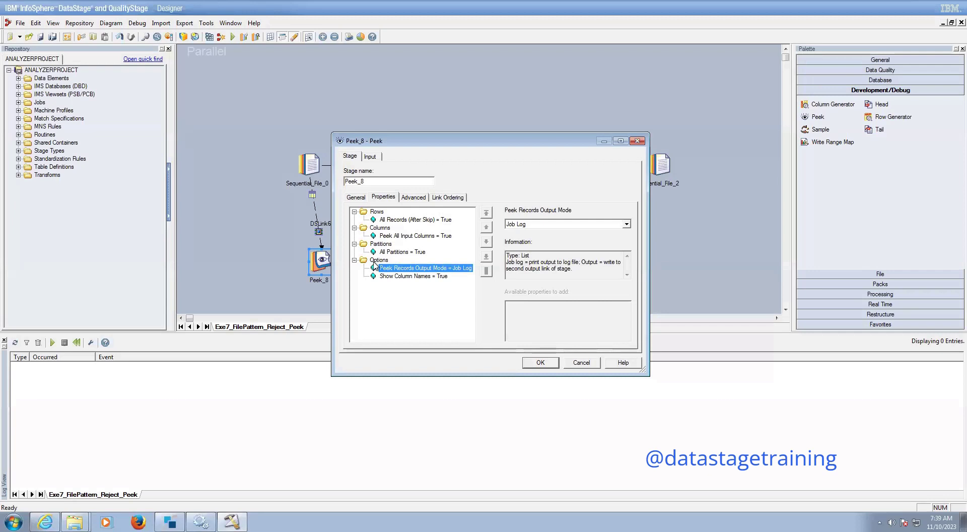
left_click(379, 260)
left_click(418, 277)
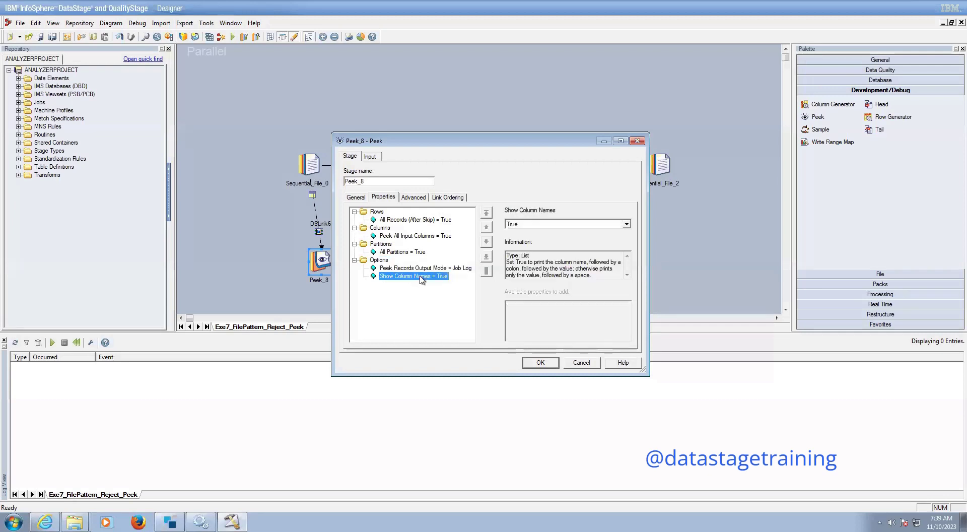
left_click(626, 225)
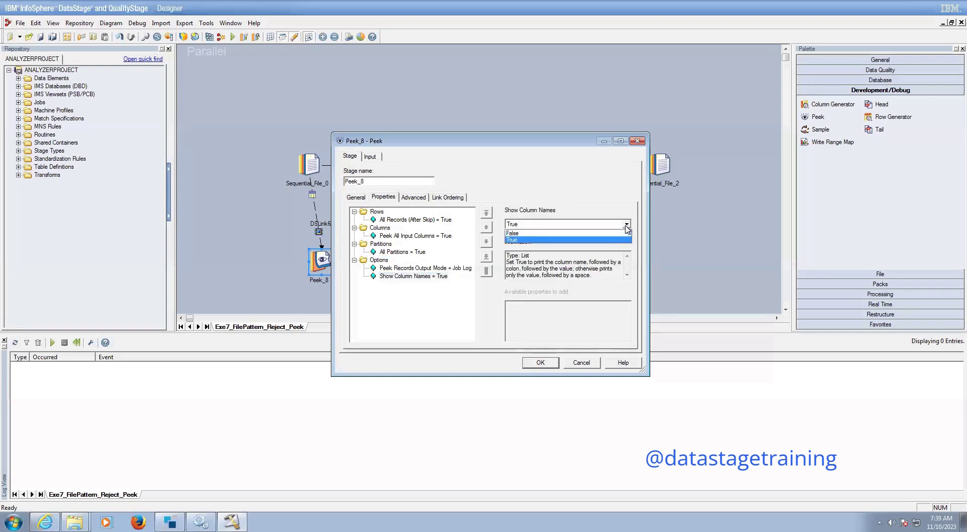
left_click(627, 228)
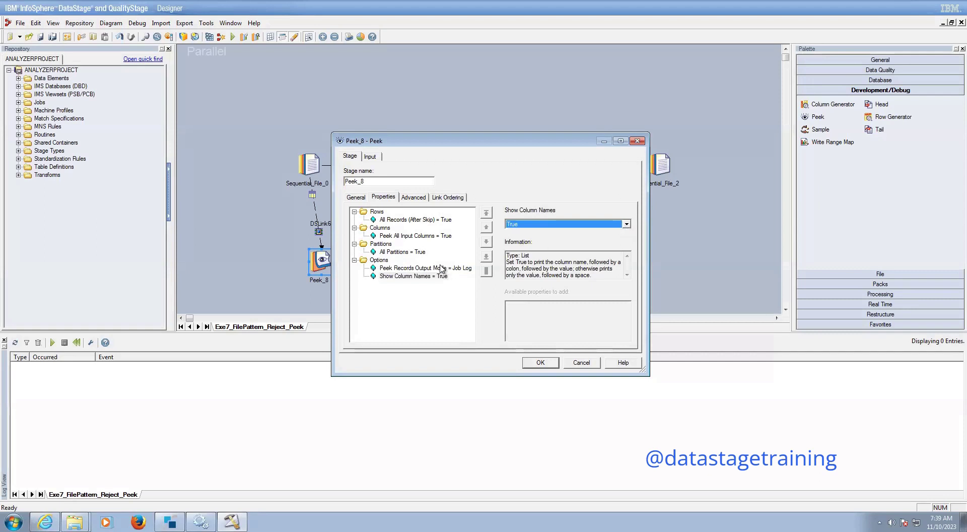
left_click(540, 362)
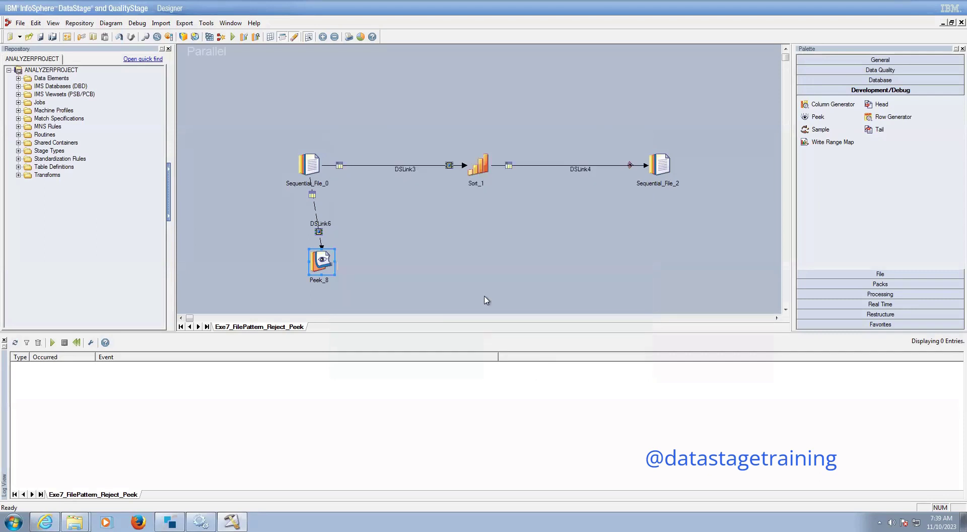
- Compile the Exe7_FilePattern_Reject_Peek job and run it with the default run options
left_click(232, 36)
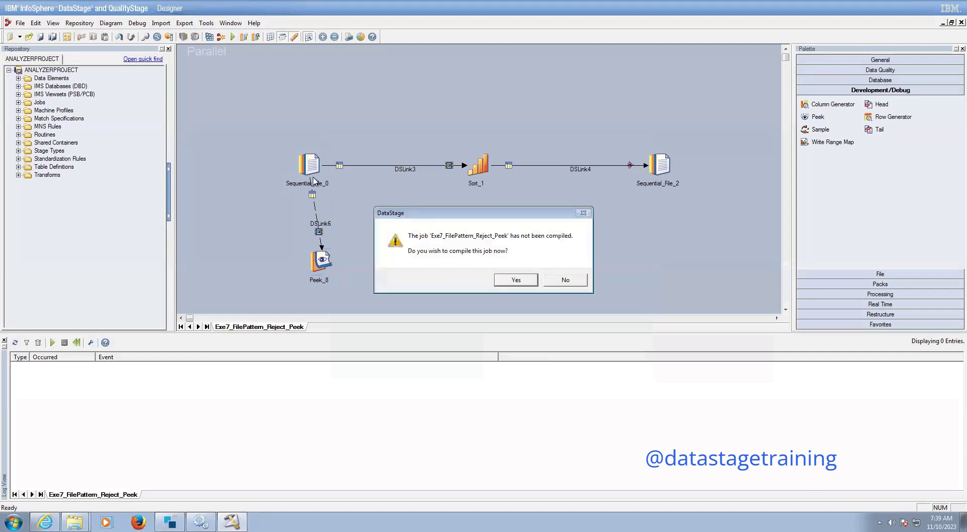
left_click(515, 280)
left_click(463, 273)
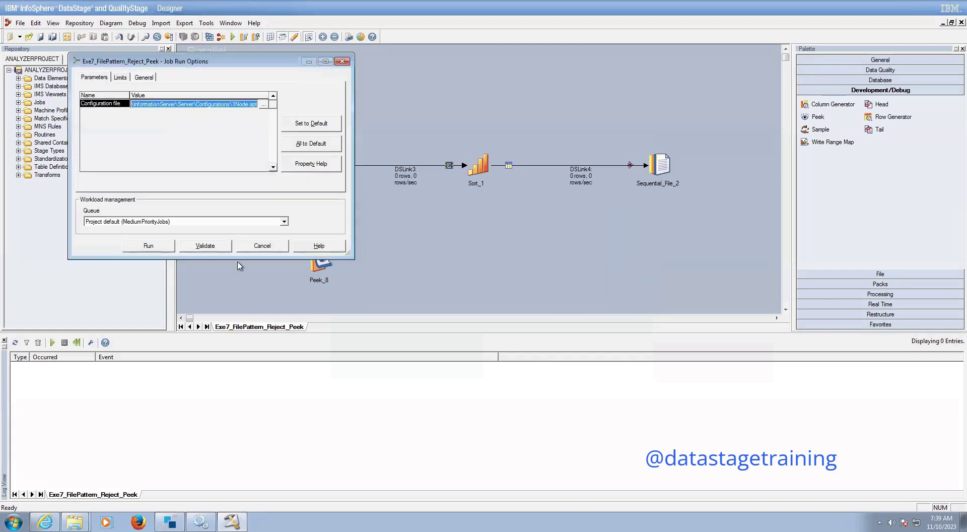
left_click(168, 249)
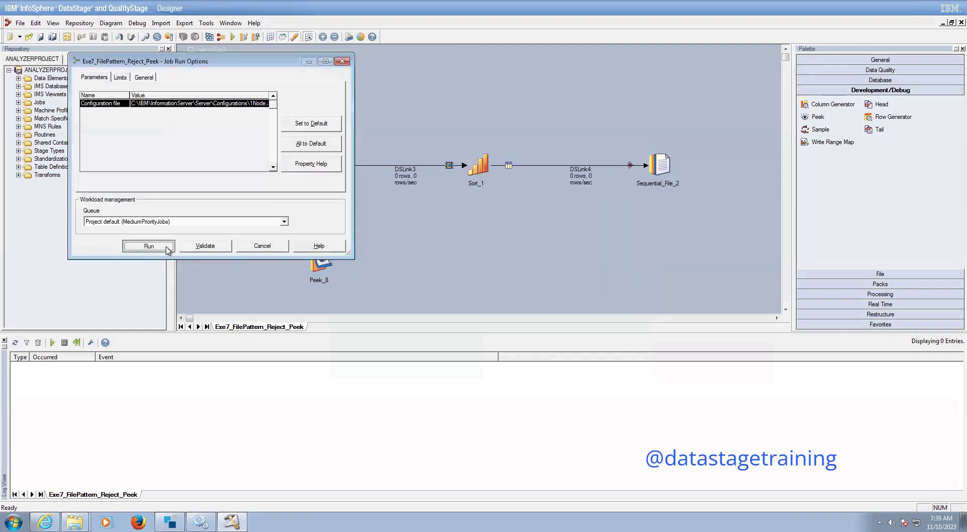
- Switch to Director, accept the certificate alert, and open the log of the Exe7_FilePattern_Reject_Peek job
left_click(206, 23)
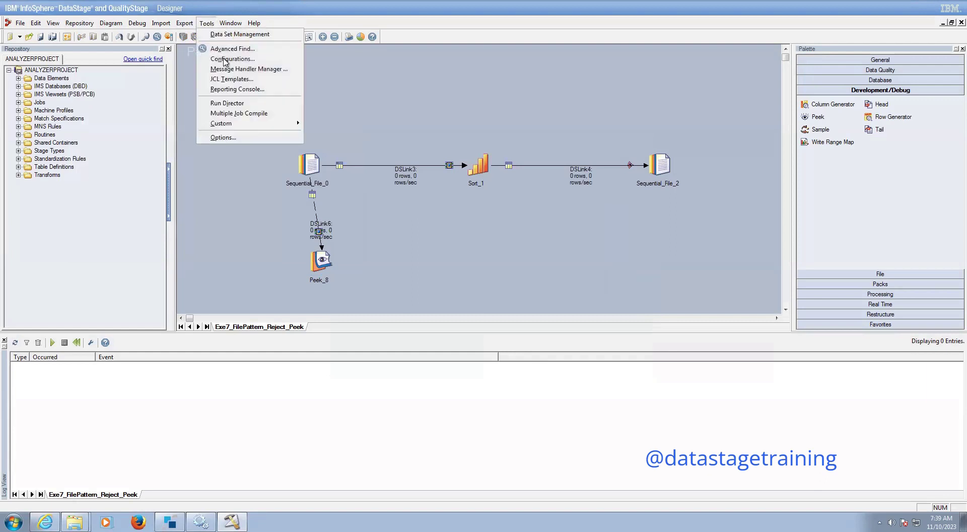
left_click(242, 103)
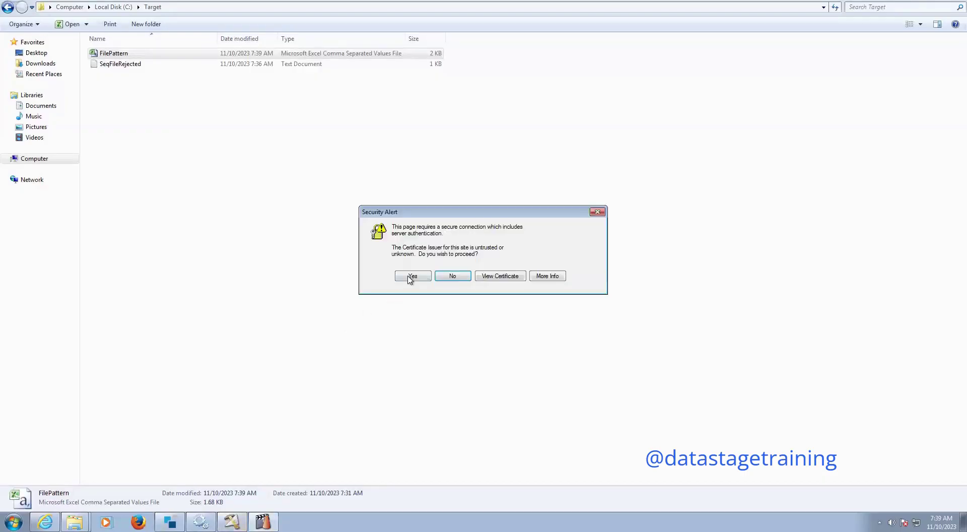
left_click(412, 277)
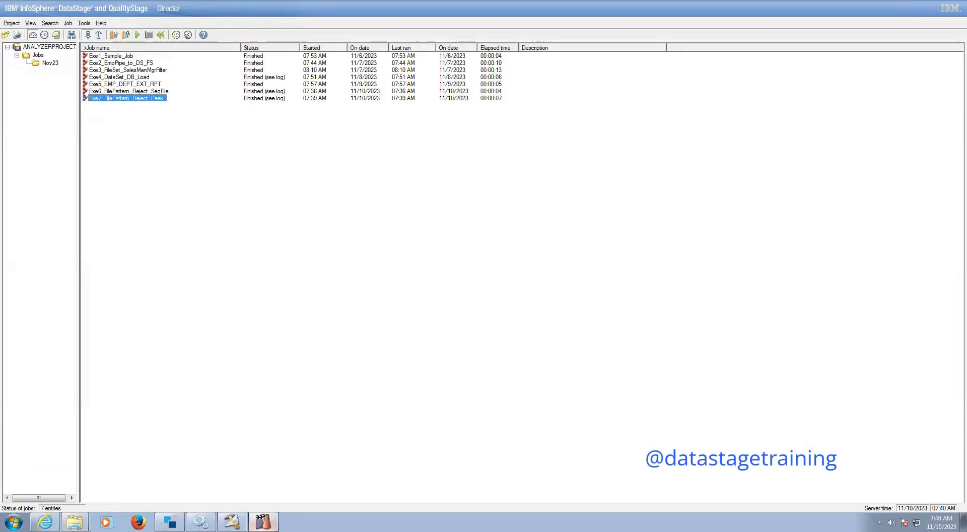
left_click(56, 35)
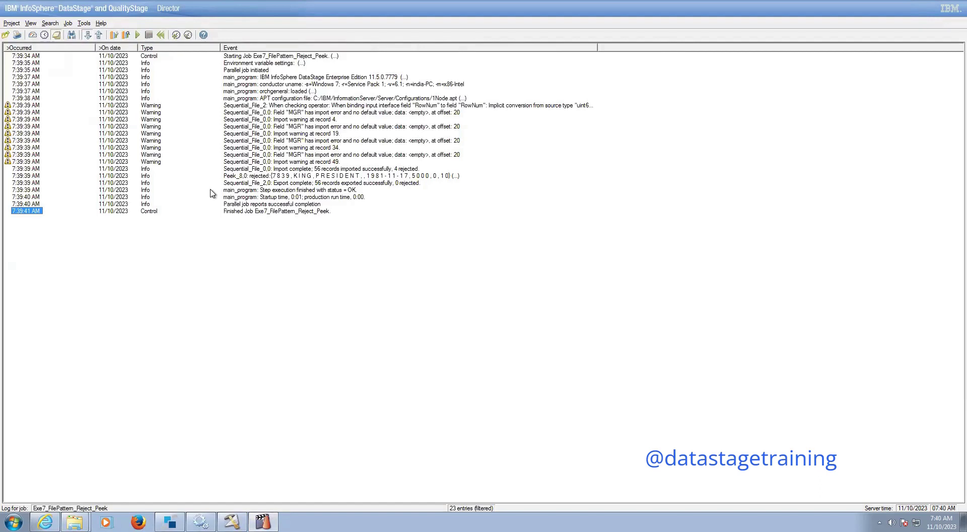
- Examine the rejected records in the Peek_8 log event's details and close them
double_click(259, 179)
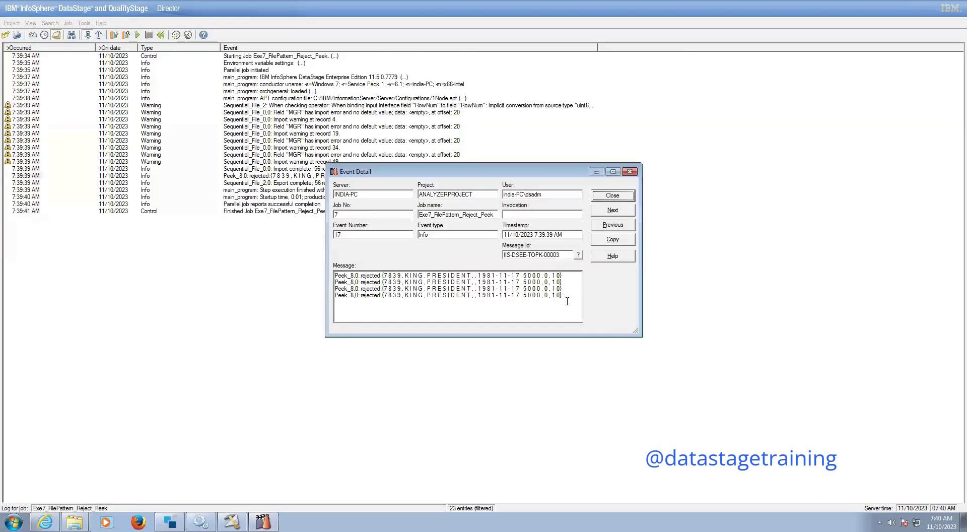
left_click_drag(569, 297, 318, 273)
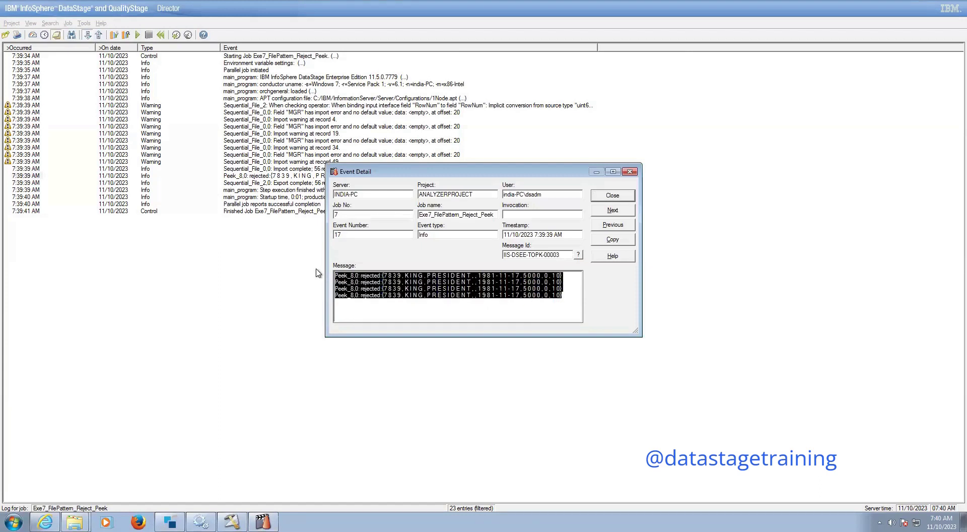
left_click(629, 172)
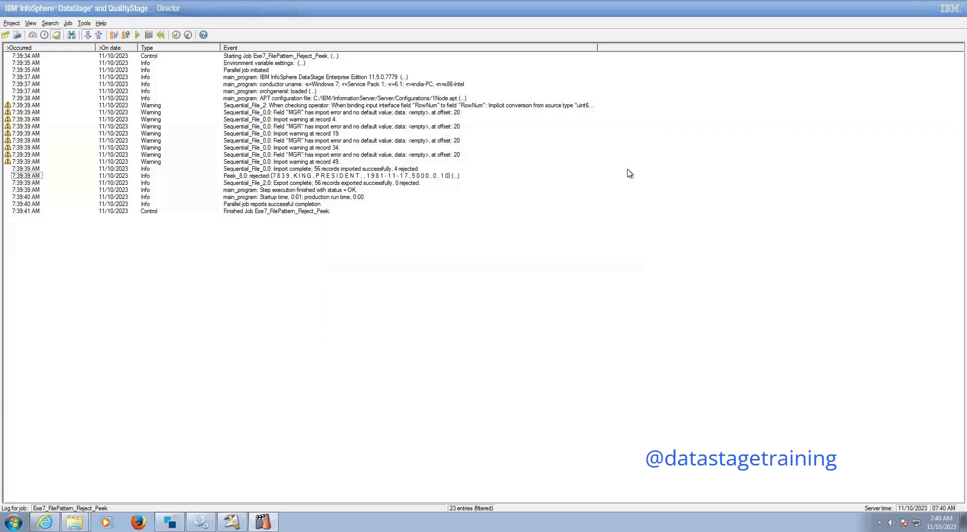
- Read the full Sequential_File_2 warning about the RowNum field in the job log and close its details
left_click(14, 106)
left_click(266, 170)
double_click(329, 107)
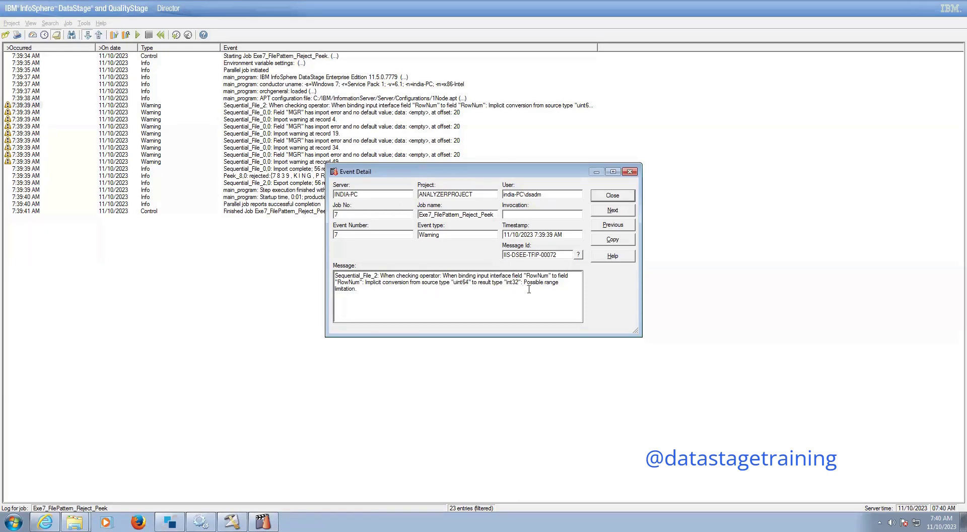
left_click(630, 173)
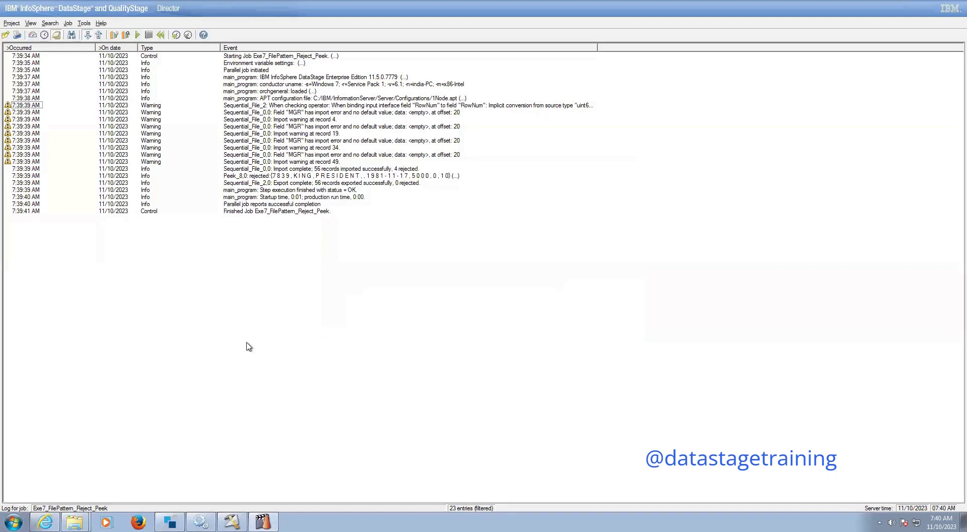
- Return to Designer and delete the eight columns EMPNO through DEPTNO from Sequential_File_0's DSLink3 output, keeping RowNum
left_click(231, 522)
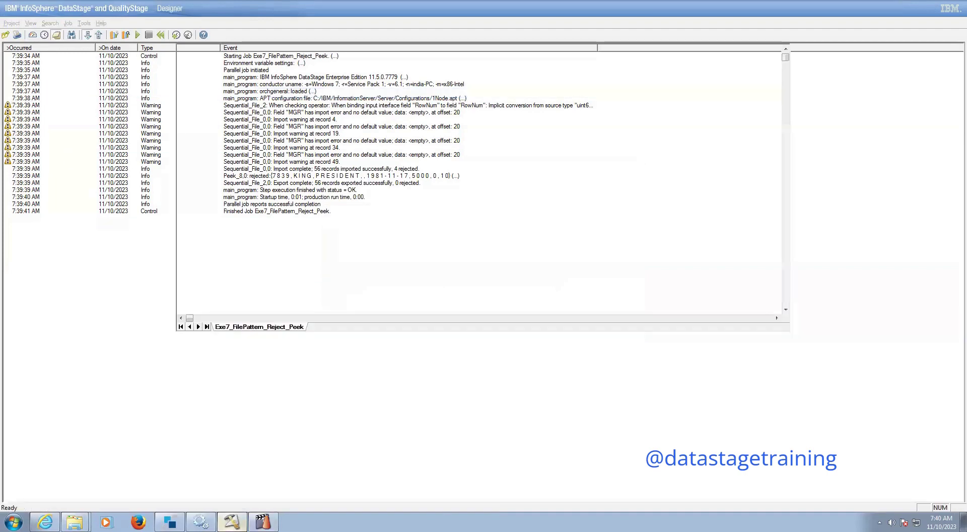
double_click(313, 164)
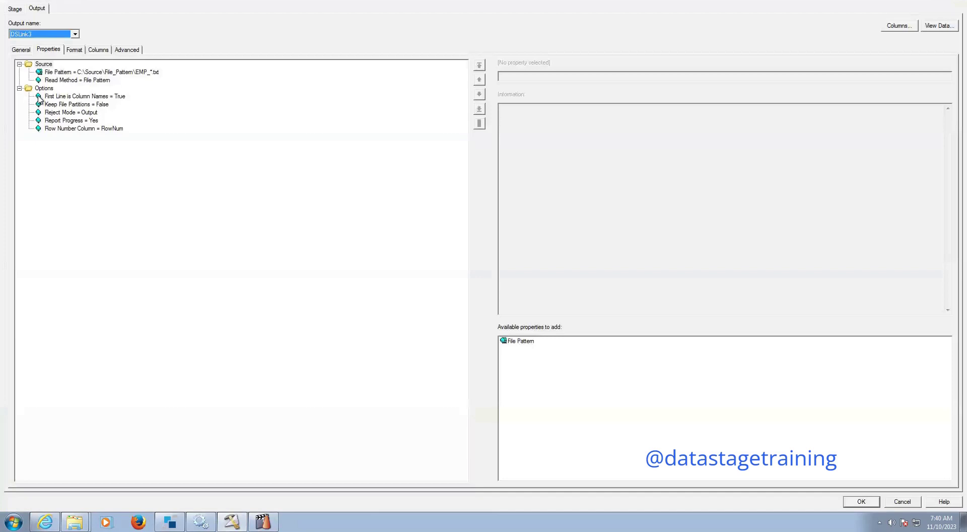
left_click(98, 49)
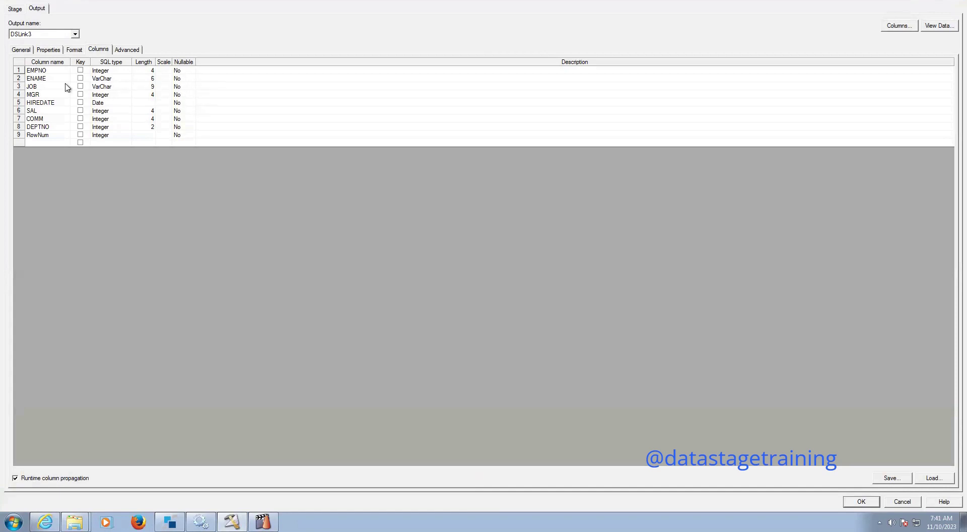
left_click(50, 73)
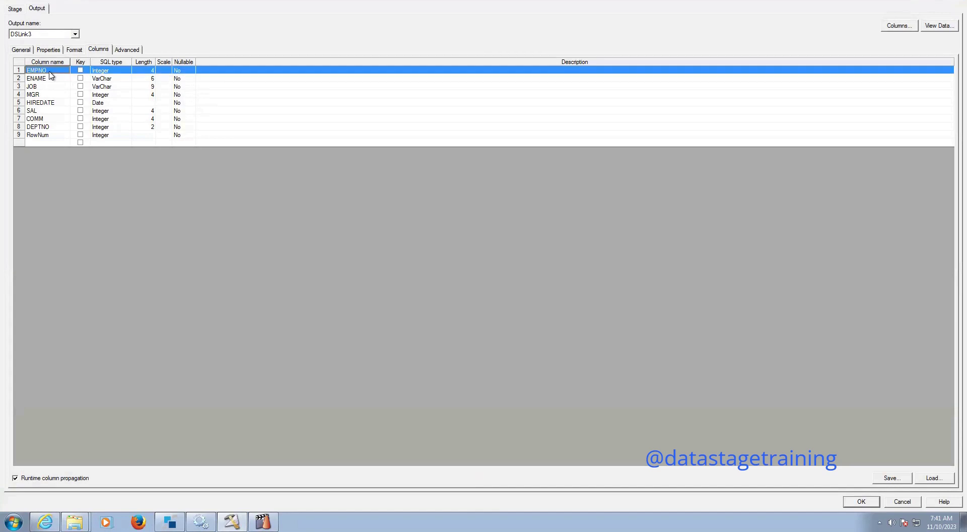
key("shift+Down")
key("shift+Down")
key("shift+Down")
key("shift+Down")
key("shift+Down")
key("shift+Down")
key("shift+Down")
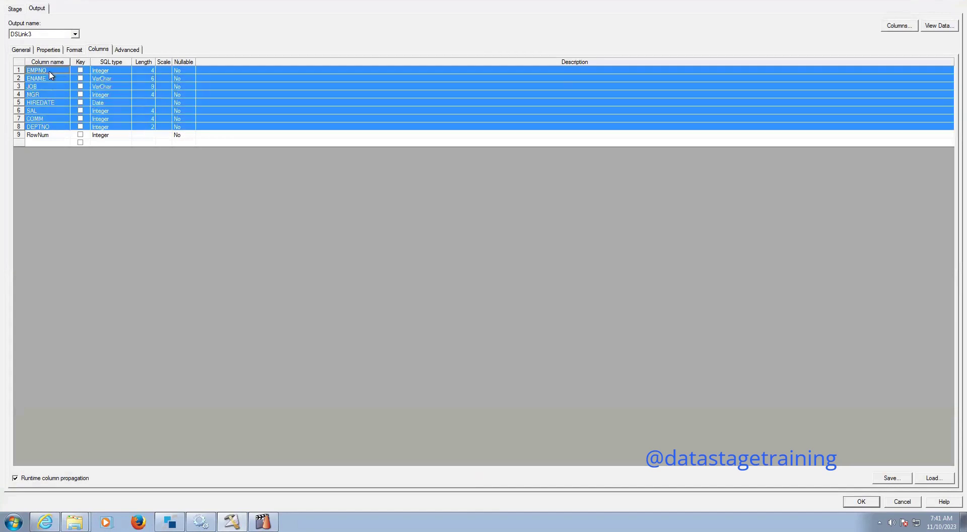
key("Delete")
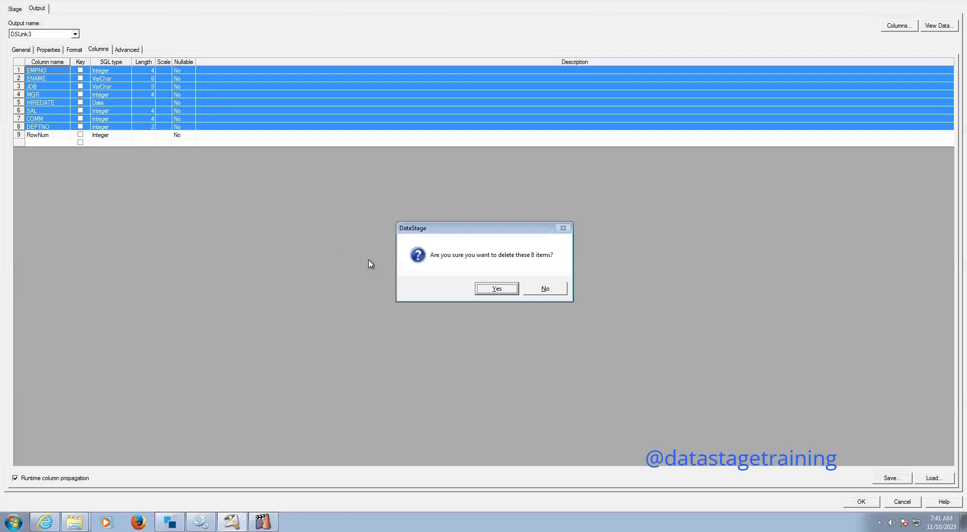
left_click(488, 289)
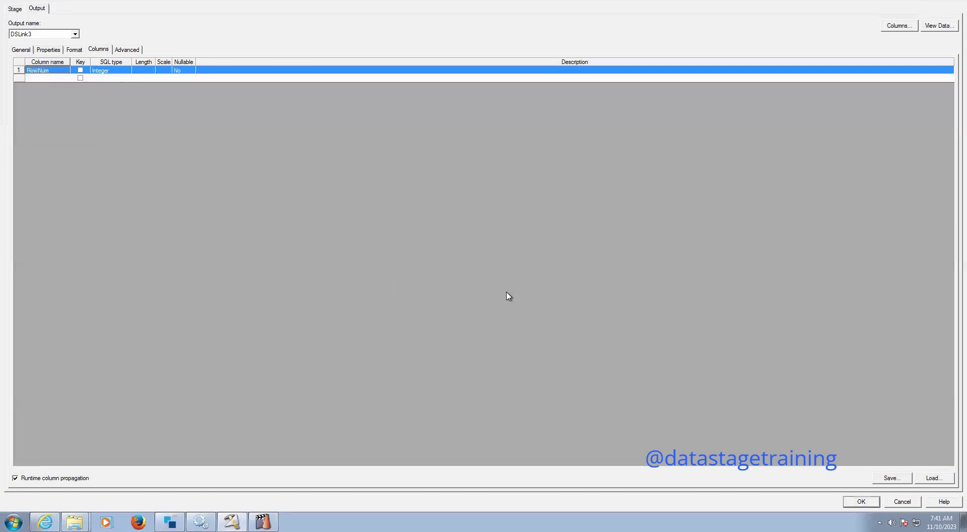
- Load all columns of the EMP_Comma.txt table definition from the Sequential Source folder into DSLink3 below RowNum
left_click(34, 80)
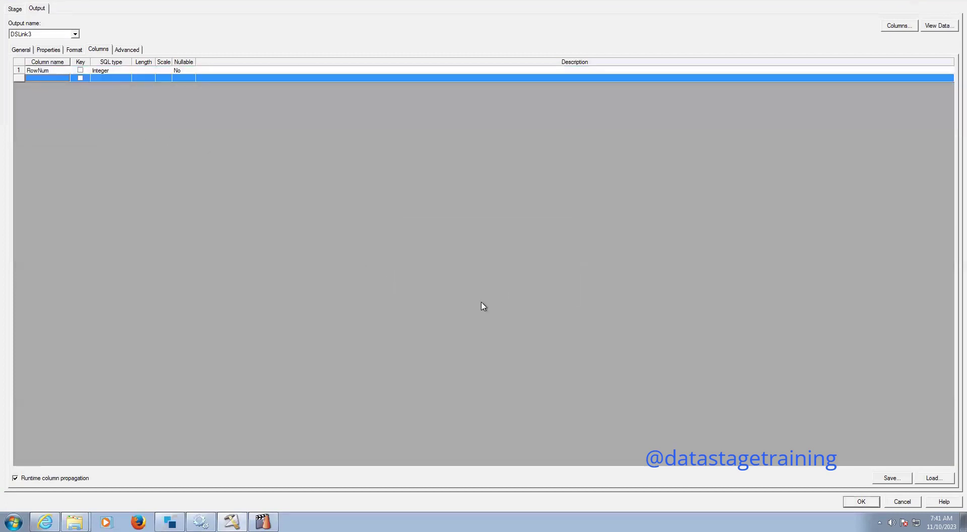
left_click(936, 477)
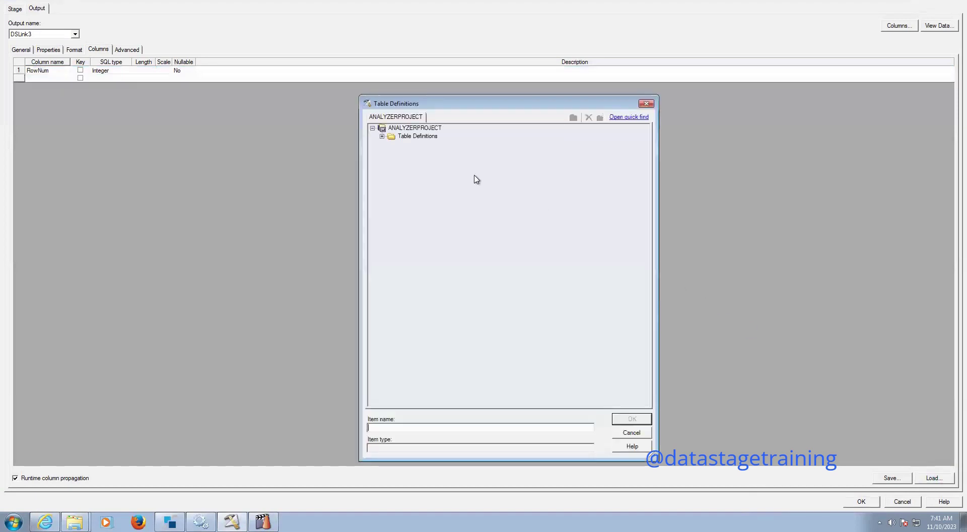
left_click(381, 136)
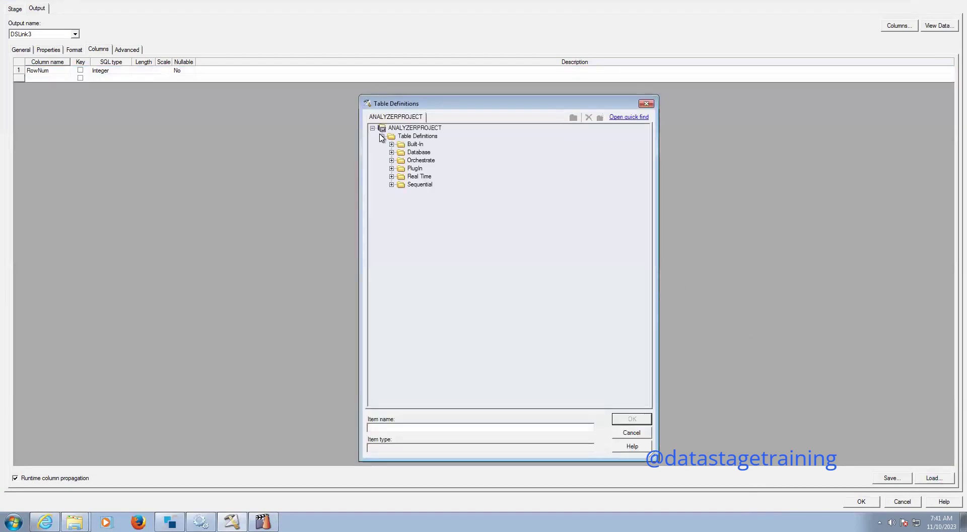
left_click(392, 185)
left_click(401, 200)
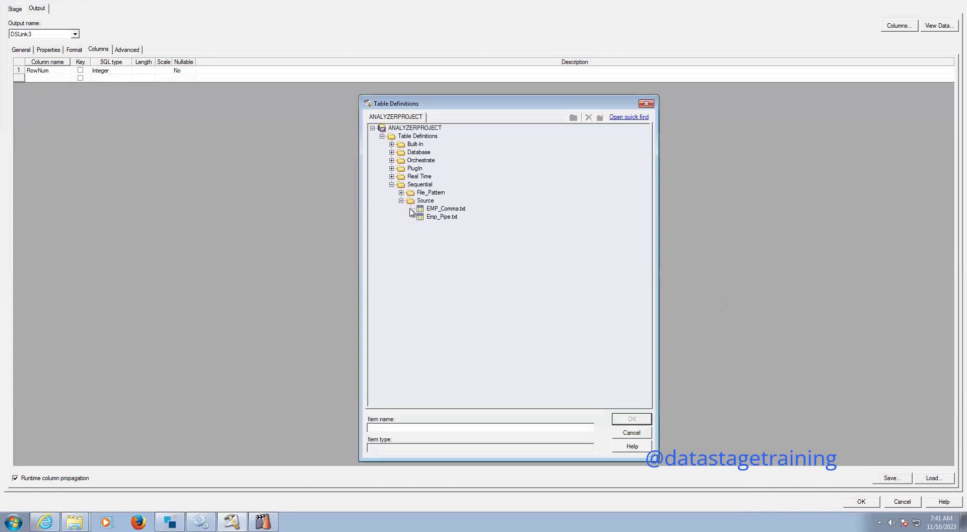
left_click(434, 209)
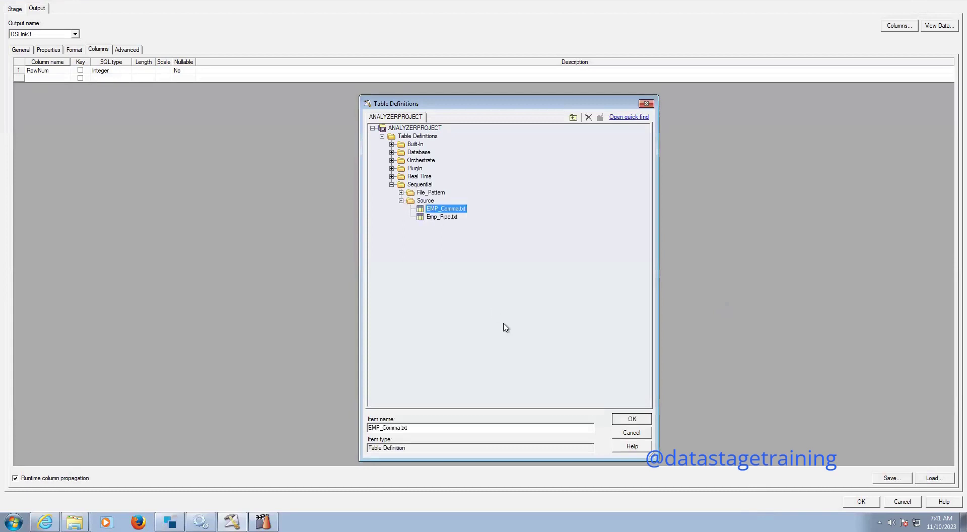
left_click(630, 422)
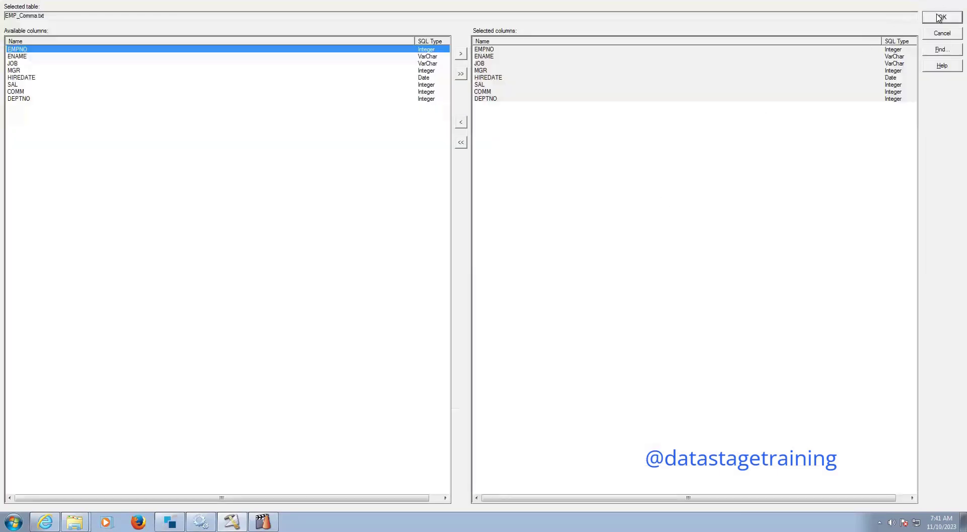
left_click(940, 18)
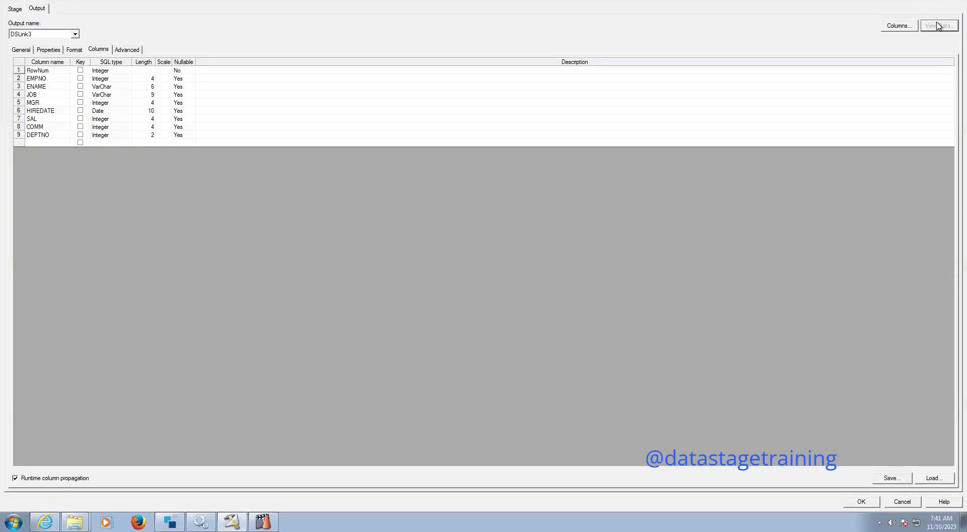
- Set the SQL type of DSLink3's RowNum column to BigInt
left_click(939, 25)
left_click(280, 203)
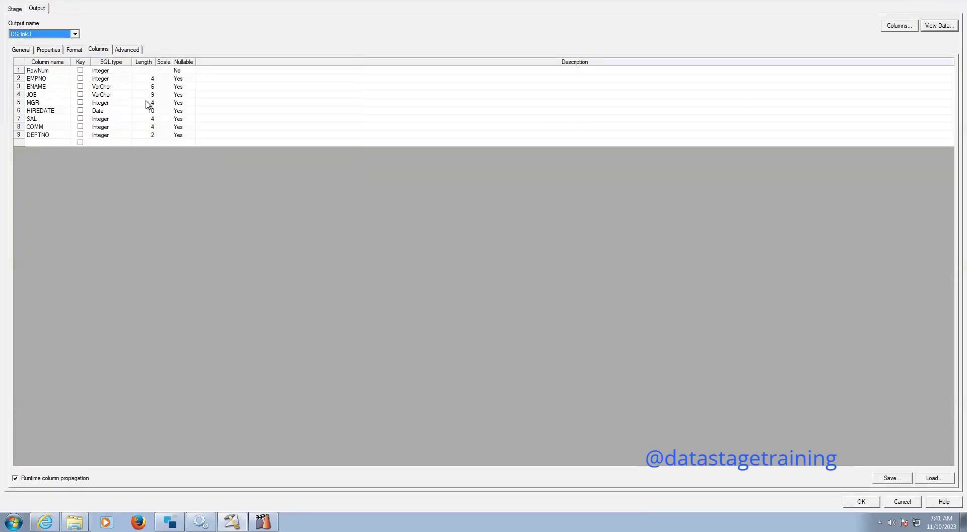
left_click(122, 71)
key("b")
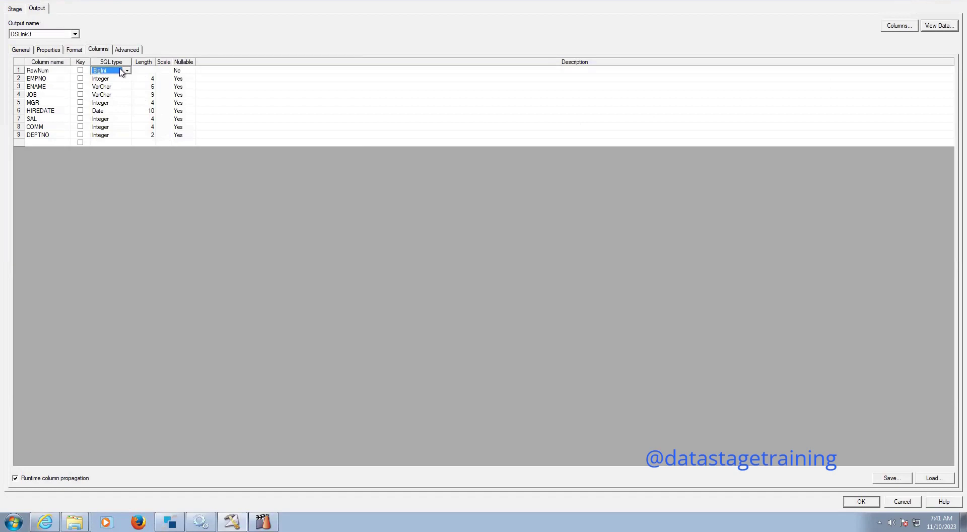
- View the data on DSLink3 with default parameters, examine the rows through the last record, and close the data view
left_click(939, 26)
left_click(206, 202)
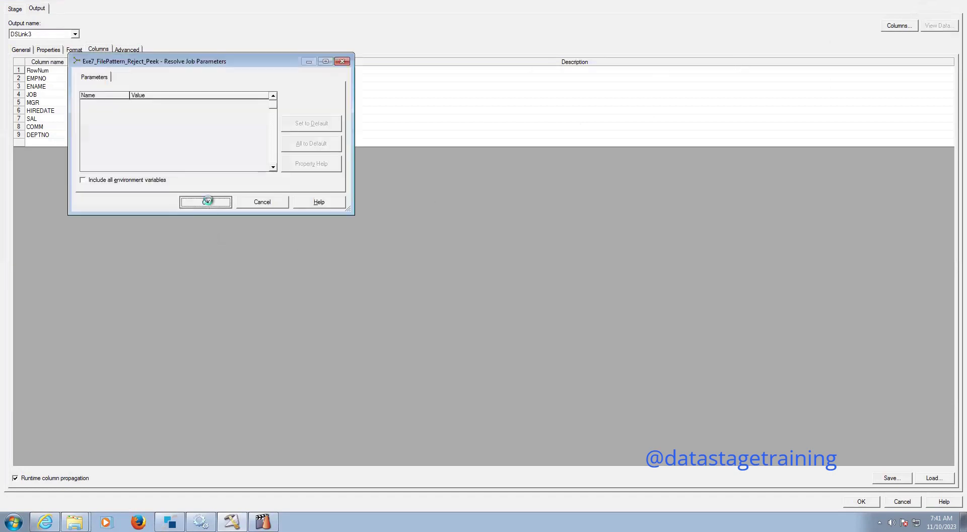
left_click(573, 231)
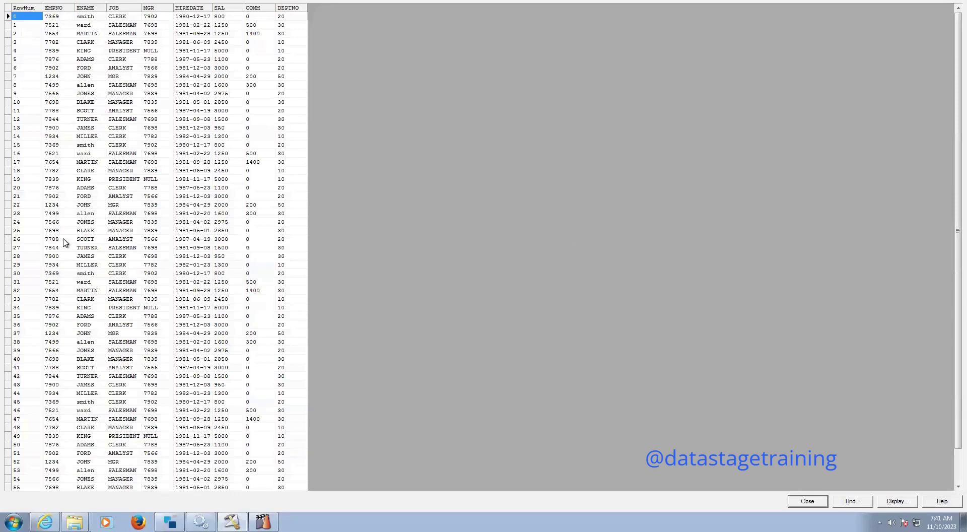
left_click(12, 247)
key("Down")
key("Down")
key("Down")
key("Down")
key("Down")
key("Down")
key("Down")
key("Down")
key("Down")
key("Down")
key("Down")
key("Down")
key("Down")
key("Down")
key("Down")
key("Down")
key("Down")
key("Down")
key("Down")
key("Down")
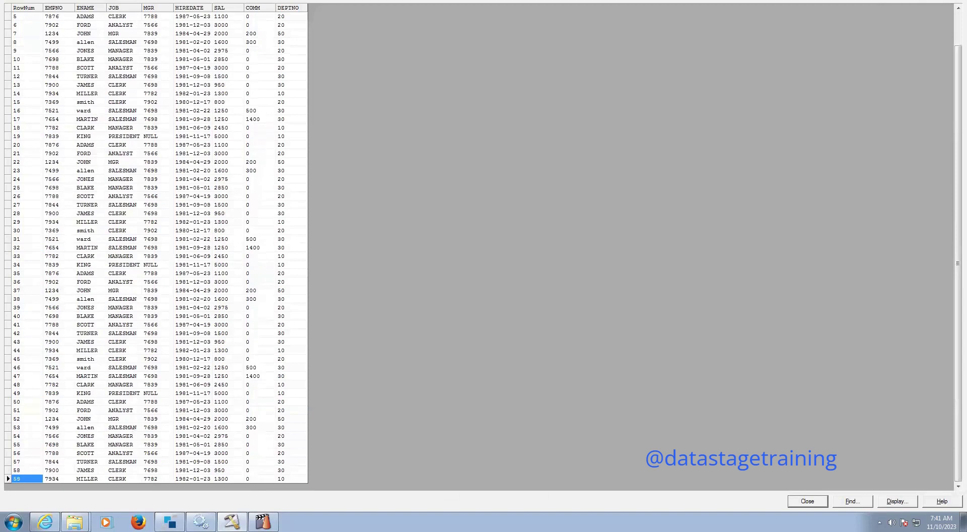
left_click(808, 501)
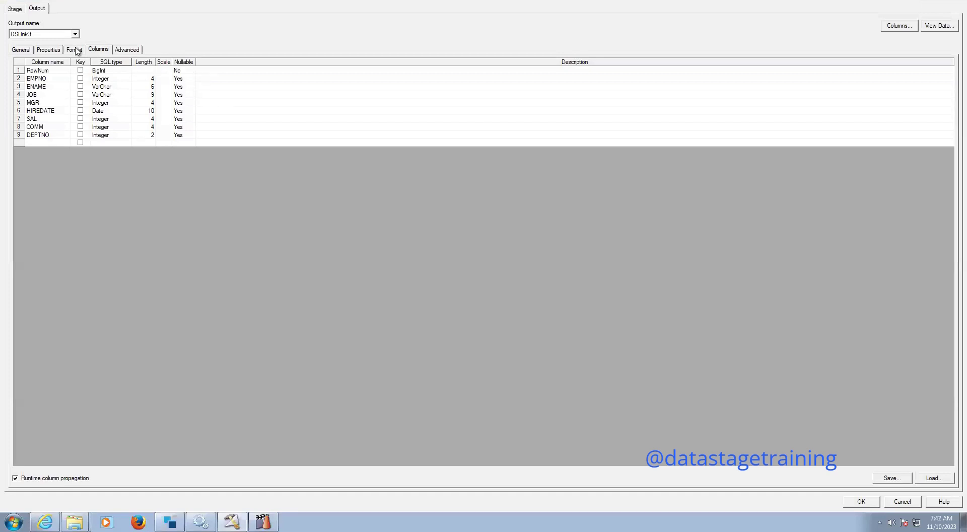
- Add a Null field value of '' to the field defaults of DSLink3's format and accept the Sequential_File_0 settings
left_click(74, 50)
left_click(48, 89)
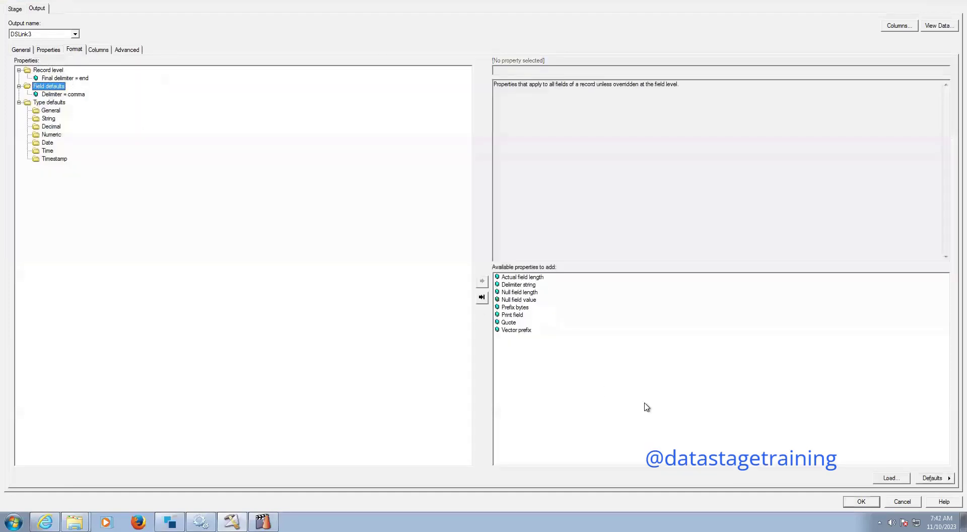
double_click(524, 304)
left_click(516, 70)
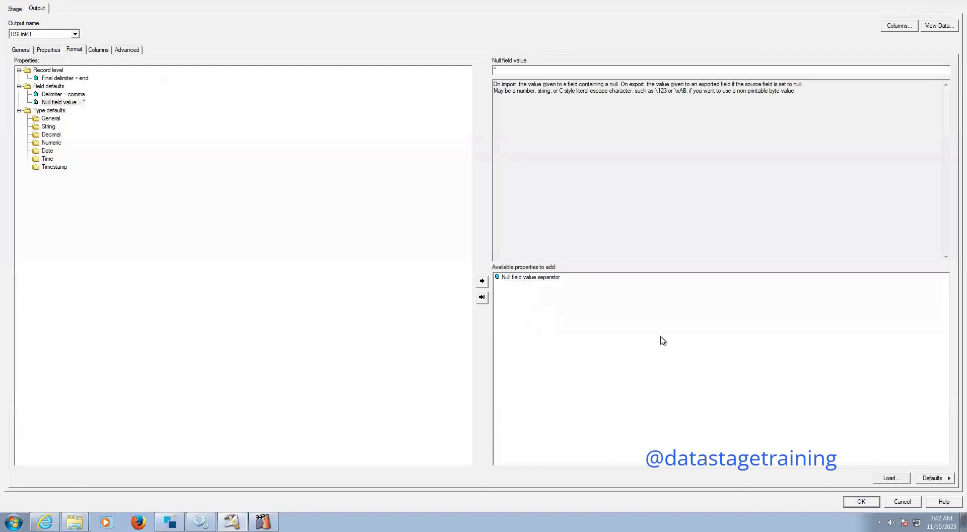
left_click(861, 501)
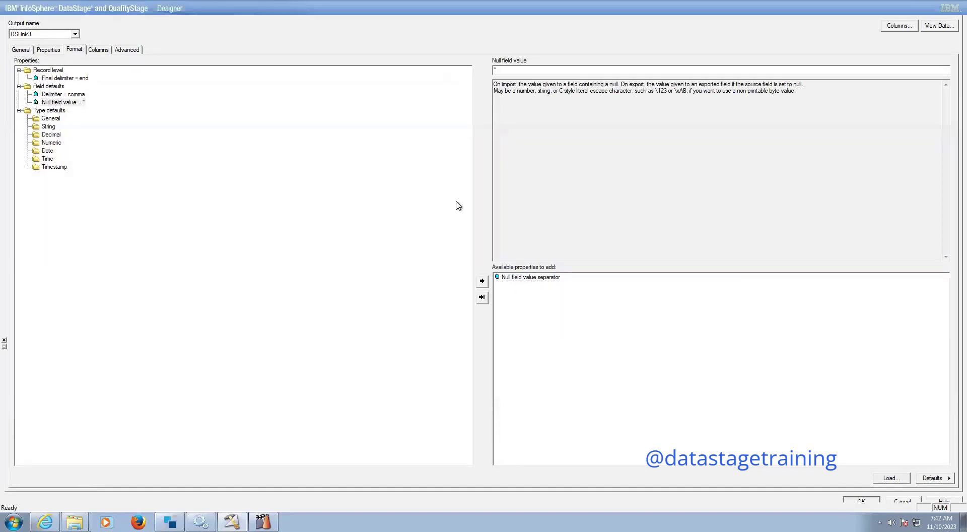
double_click(479, 165)
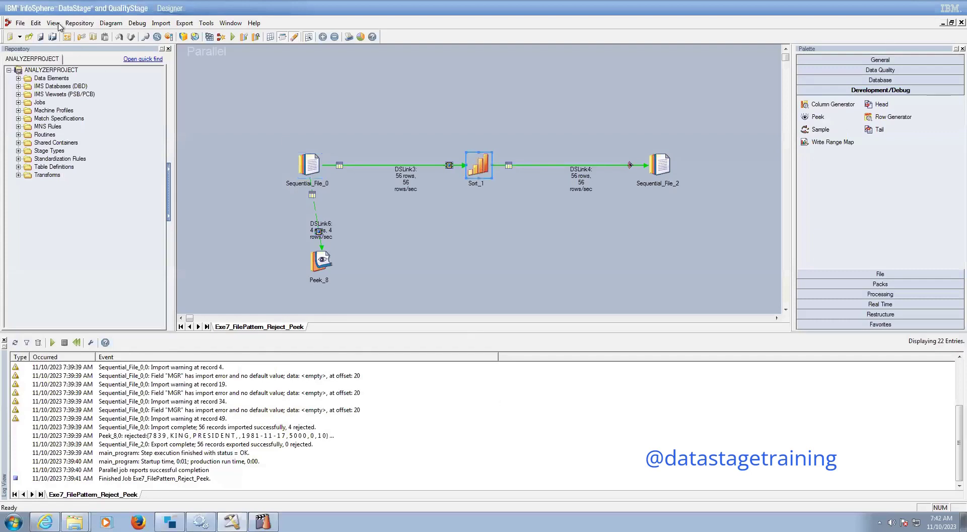
left_click(56, 9)
left_click(73, 50)
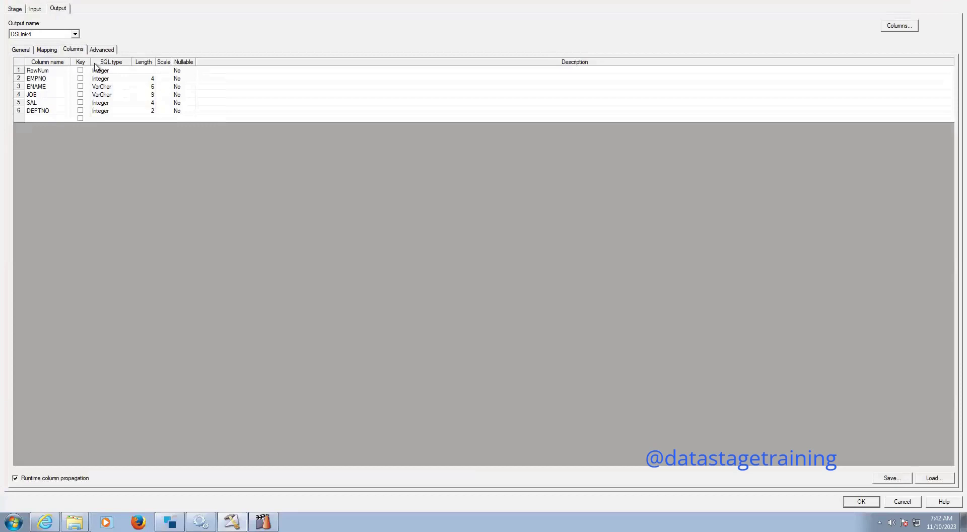
left_click(36, 9)
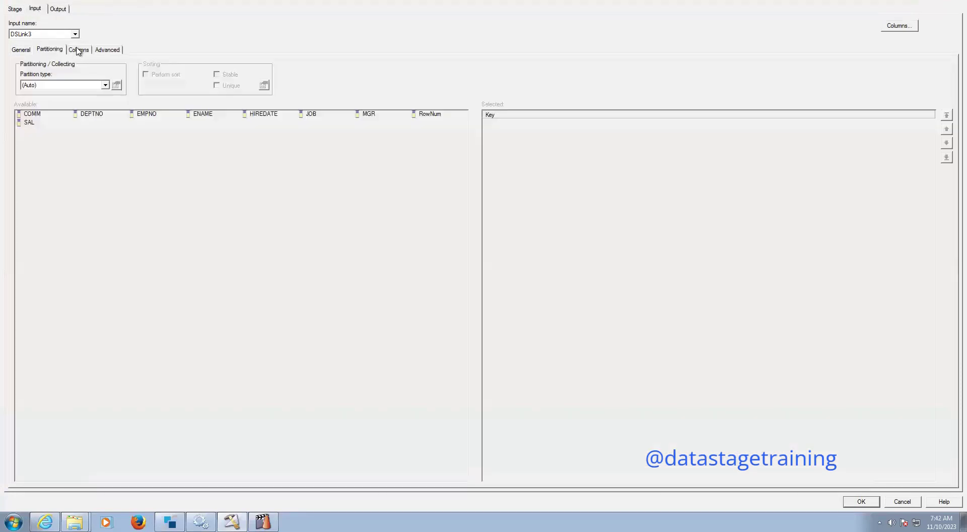
left_click(79, 49)
left_click(57, 71)
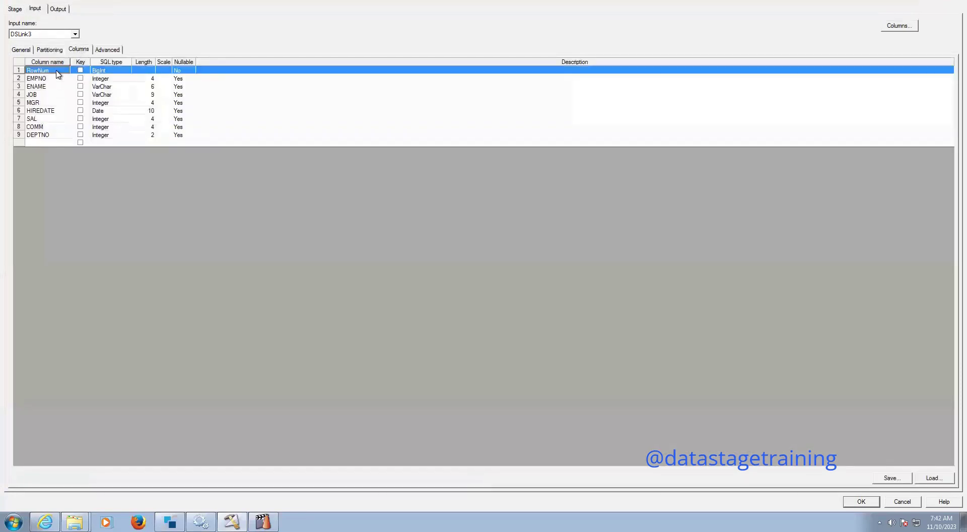
key("shift+Down")
key("shift+Down")
key("shift+Down")
key("shift+Down")
key("shift+Down")
key("shift+Down")
key("shift+Down")
key("shift+Down")
key("shift+Down")
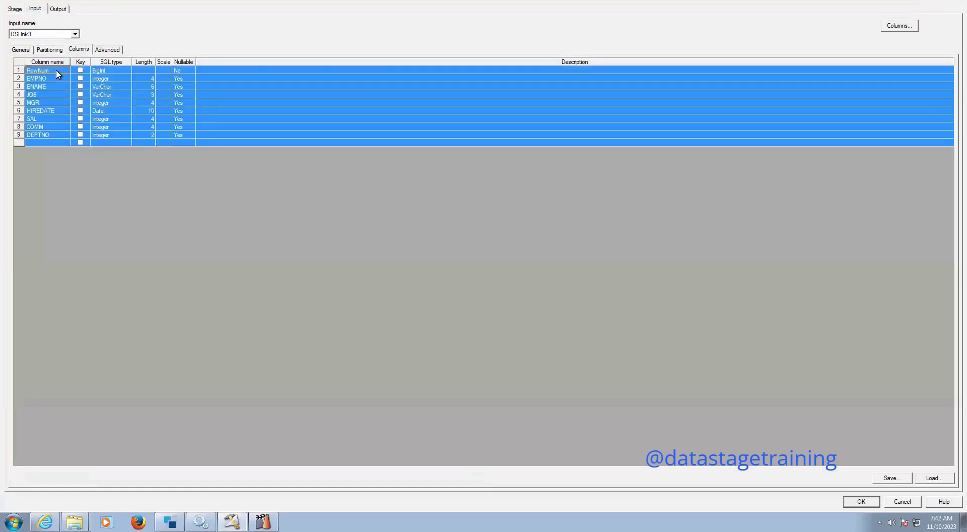
key("Delete")
key("Return")
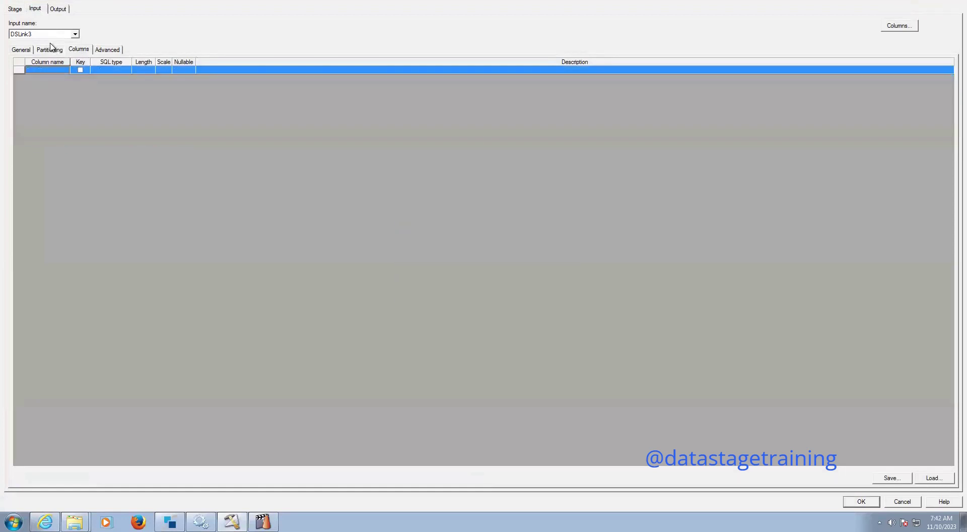
left_click(54, 50)
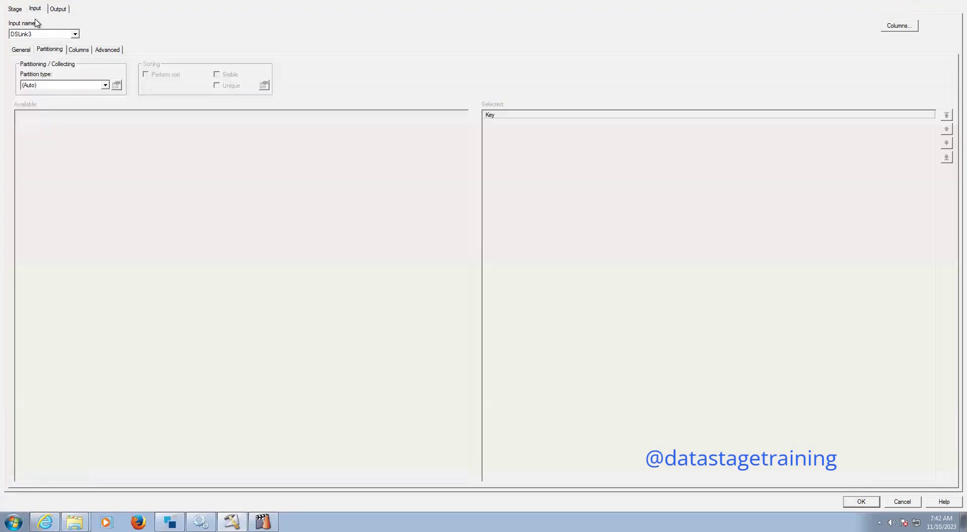
left_click(78, 50)
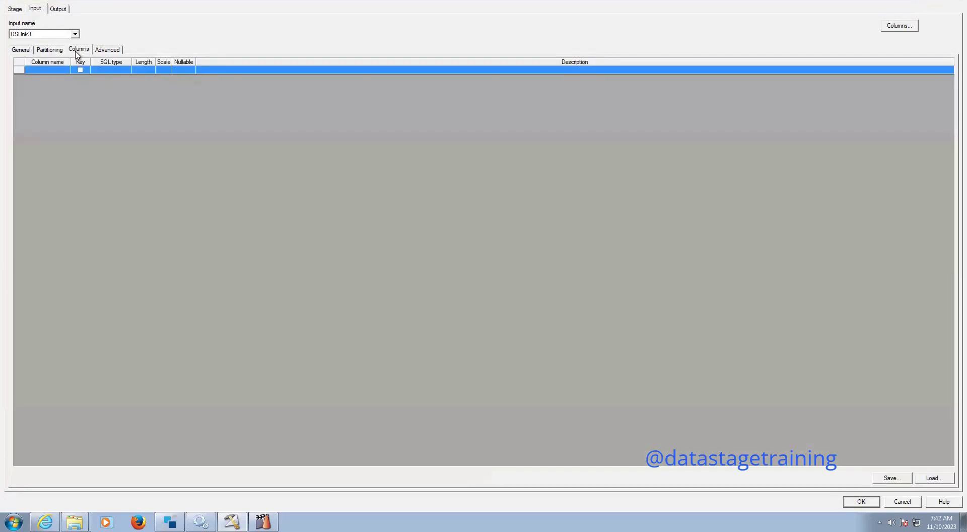
key("Return")
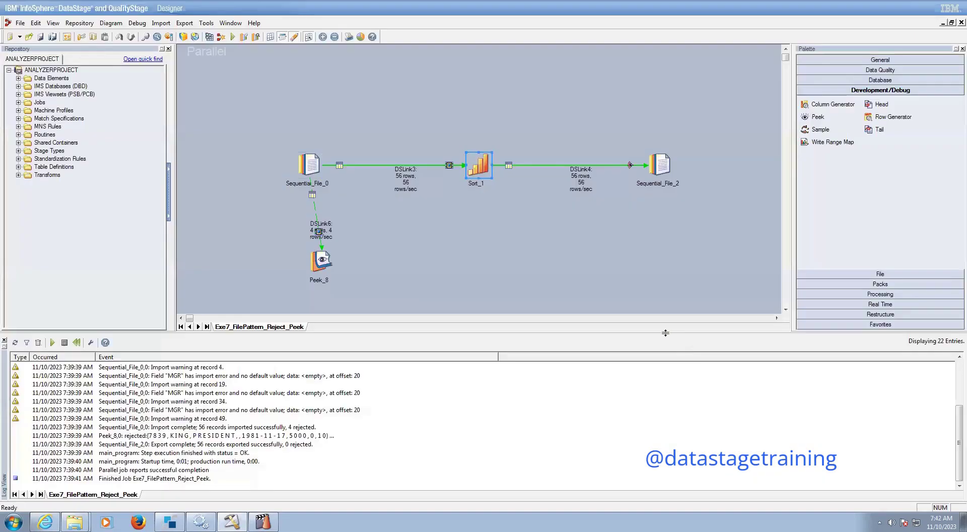
- Check Sort_1's DSLink3 input columns and set RowNum's SQL type to BigInt on the DSLink4 output
double_click(474, 168)
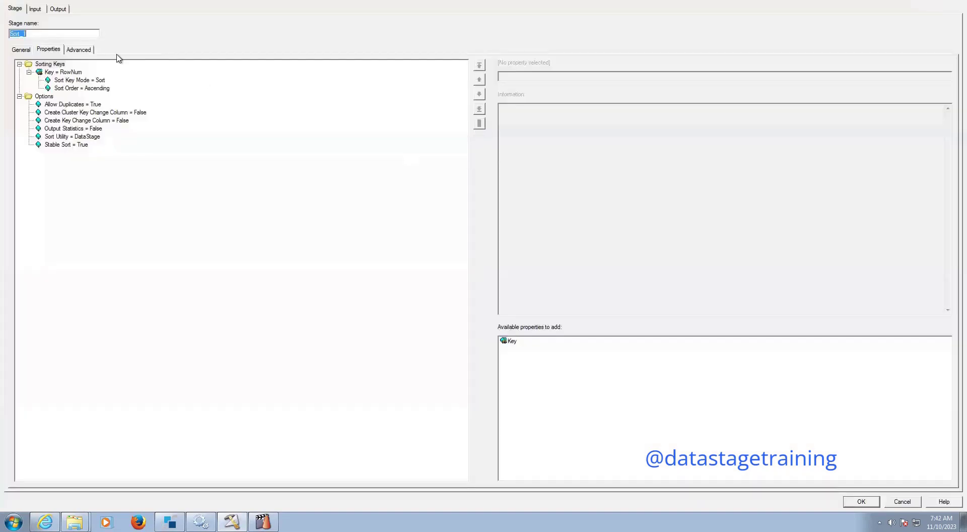
left_click(36, 9)
left_click(80, 50)
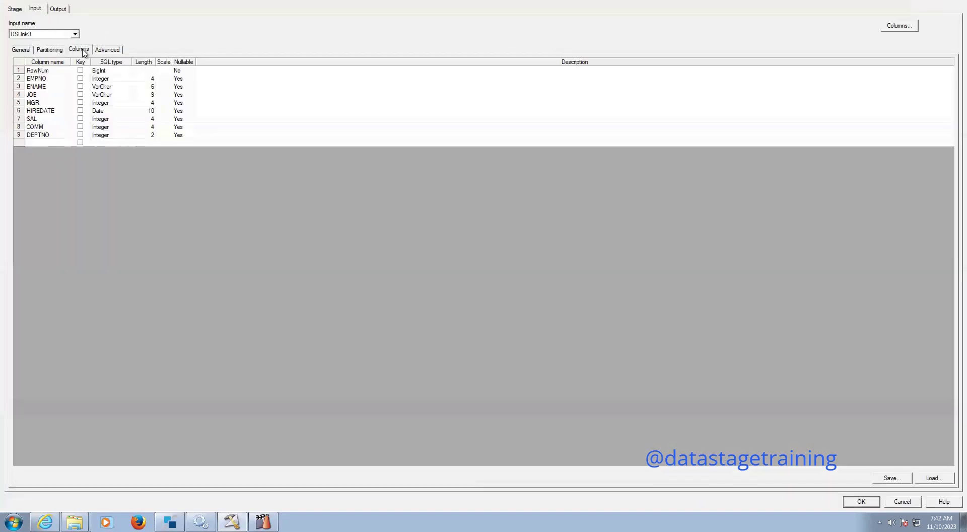
left_click(60, 9)
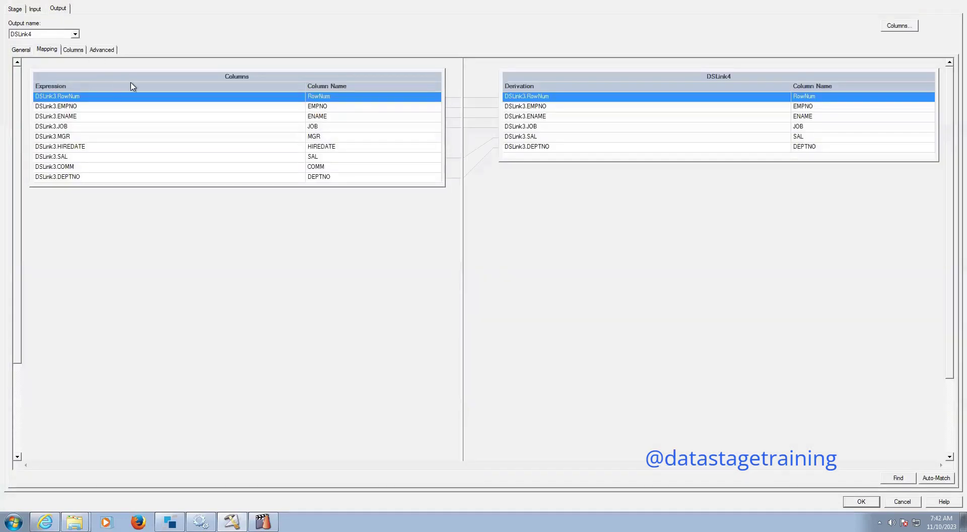
left_click(73, 49)
left_click(41, 78)
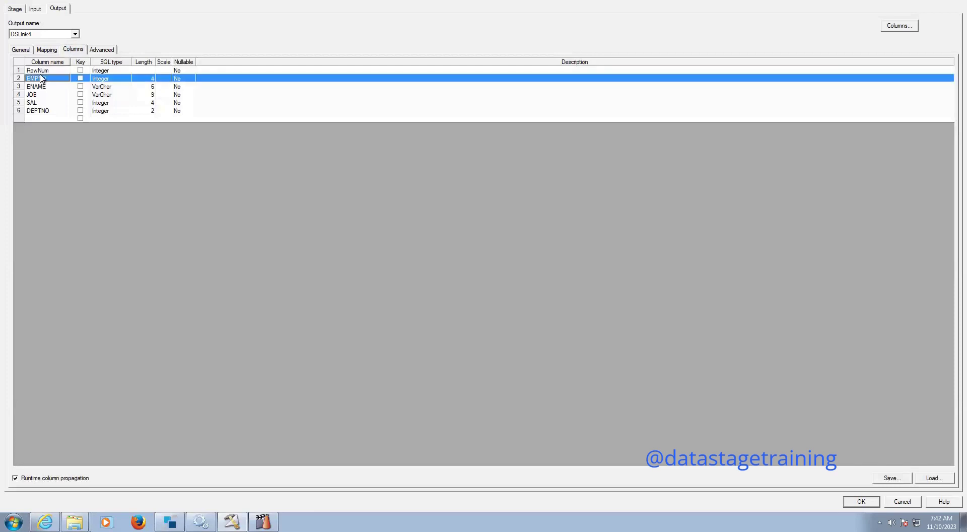
left_click(122, 71)
key("b")
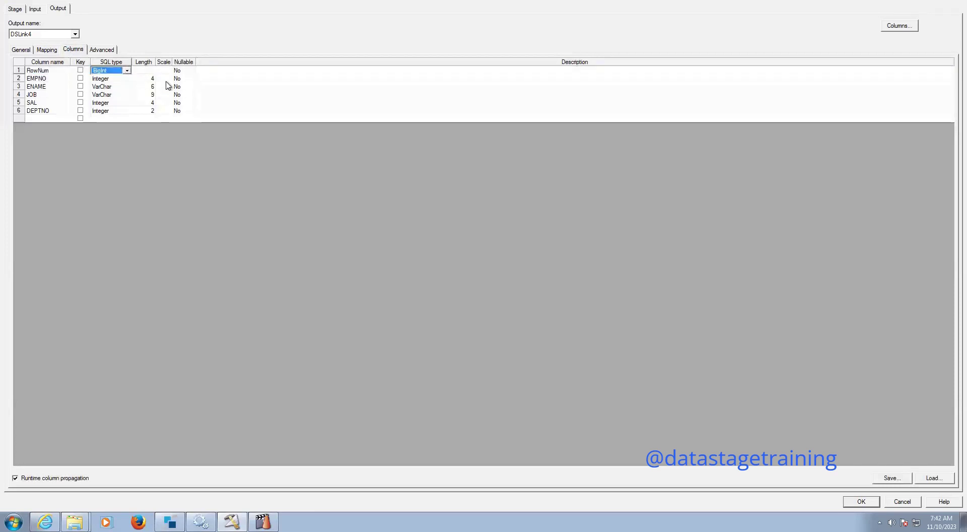
- Make EMPNO, ENAME, JOB, SAL and DEPTNO nullable on the DSLink4 output and accept the Sort_1 settings
left_click(185, 81)
key("y")
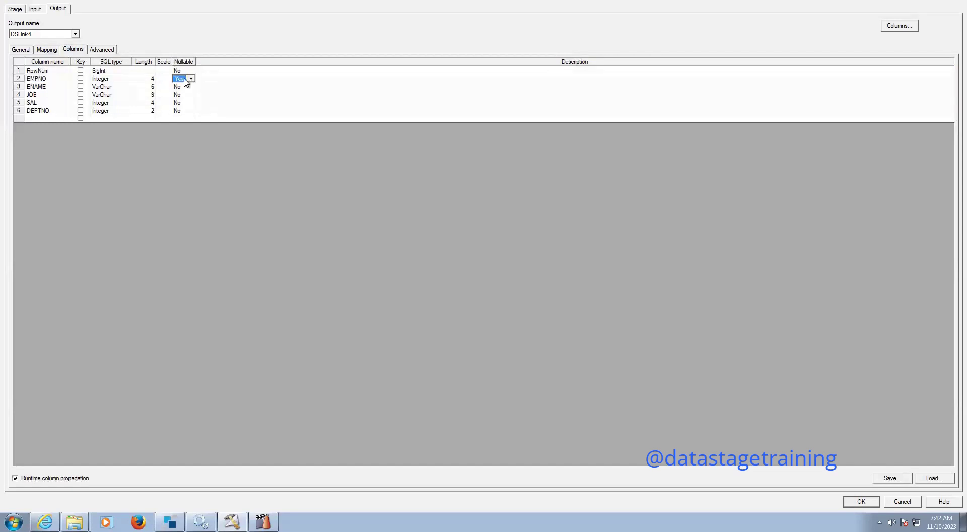
left_click(188, 88)
key("y")
left_click(188, 95)
key("y")
left_click(189, 103)
key("y")
left_click(184, 112)
key("y")
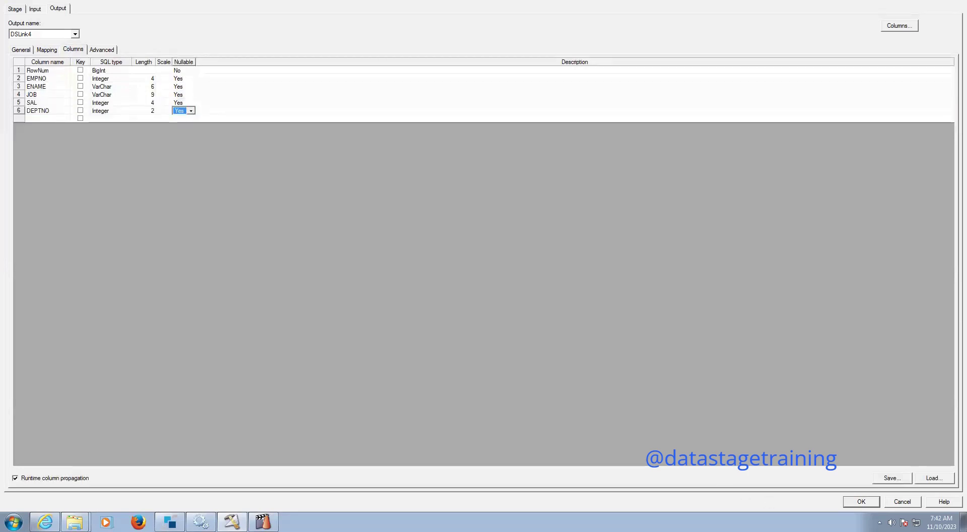
left_click(861, 501)
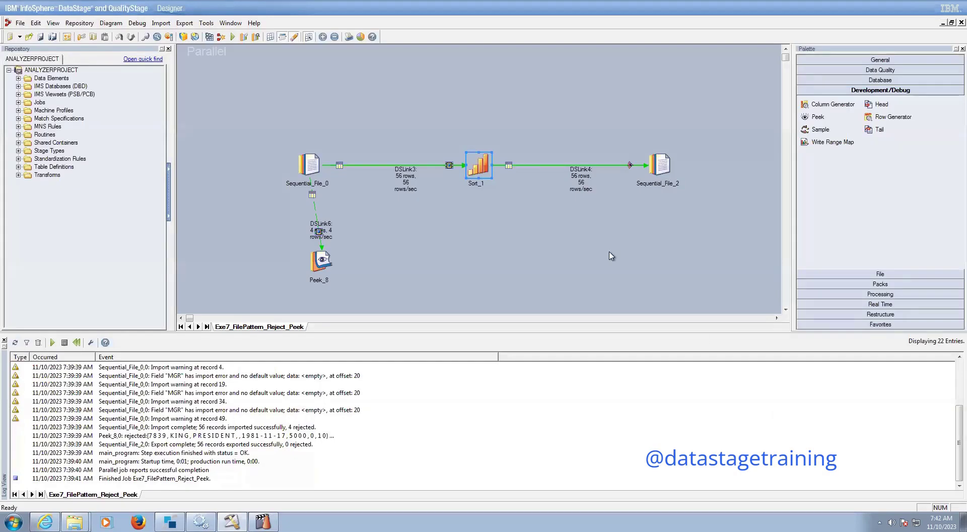
- Save and compile the modified Exe7_FilePattern_Reject_Peek job, and run it with the 1Node.apt configuration file
left_click(233, 40)
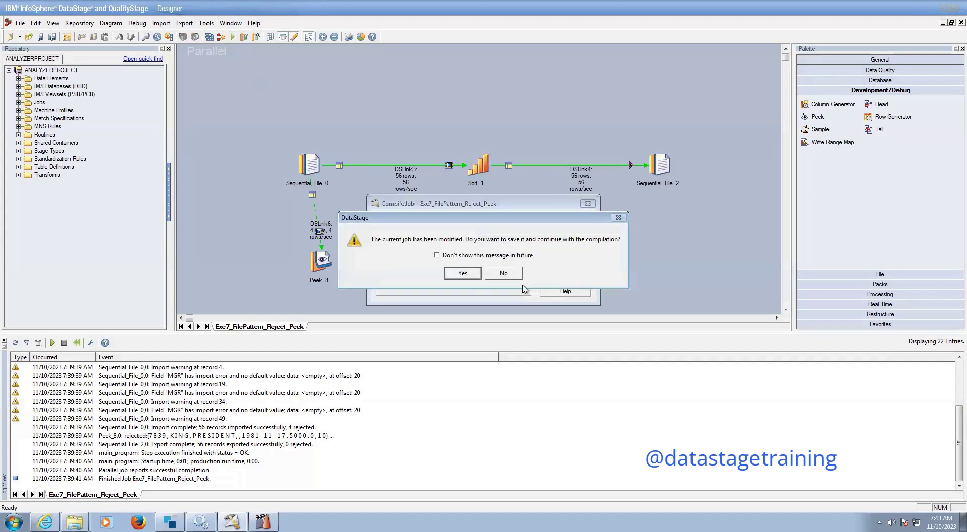
left_click(466, 272)
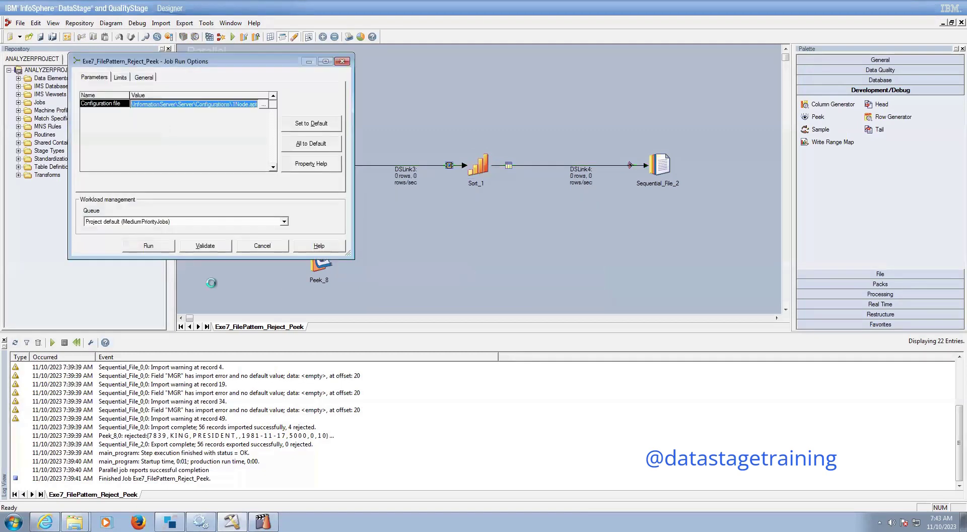
left_click(159, 248)
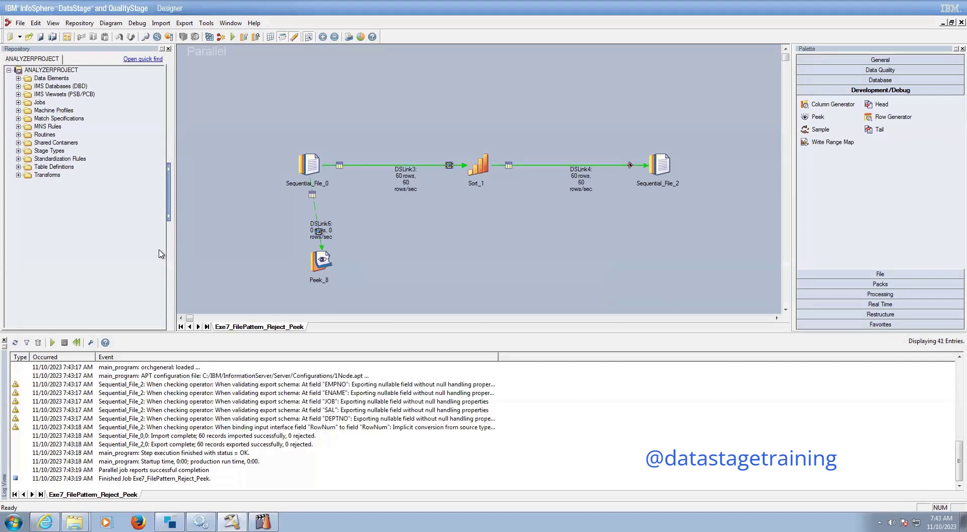
- Widen the log's Event column to read the full warnings, and inspect the EMPNO warning's details in Director
double_click(500, 357)
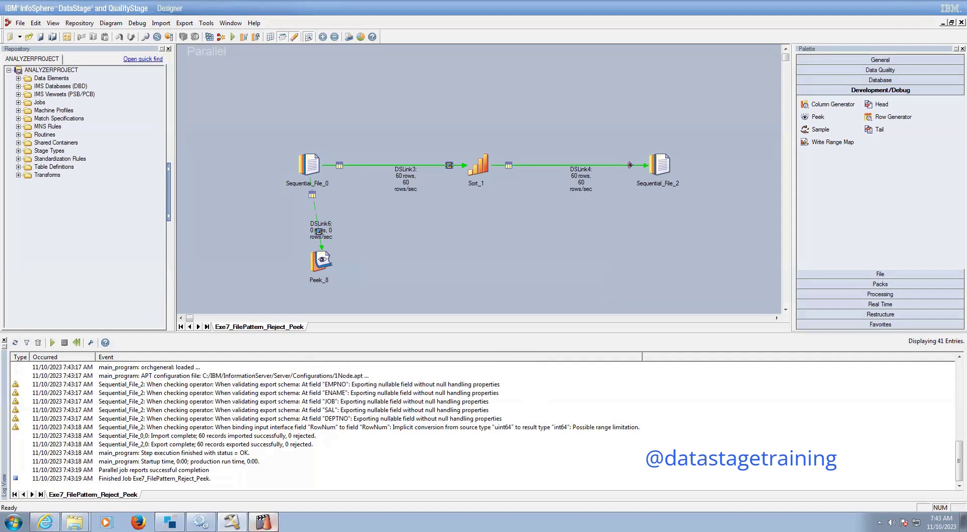
left_click(263, 522)
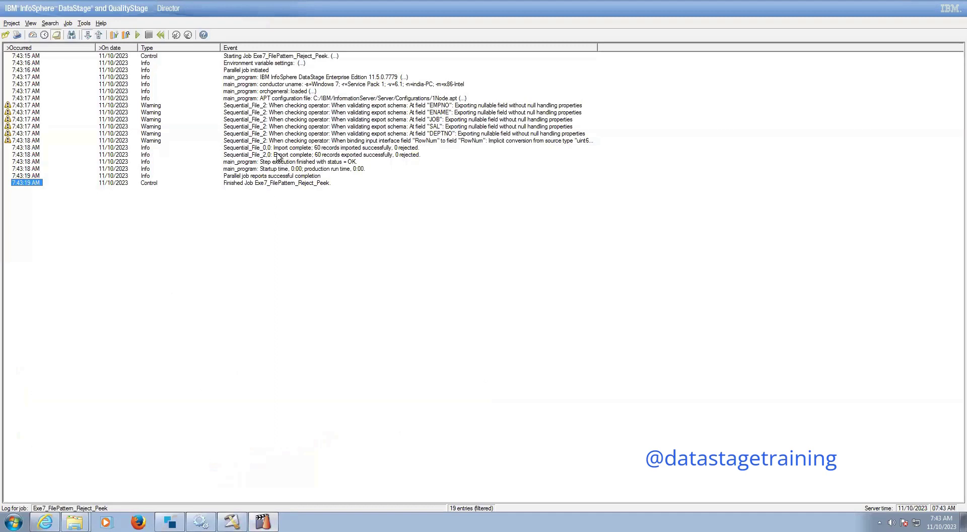
double_click(260, 106)
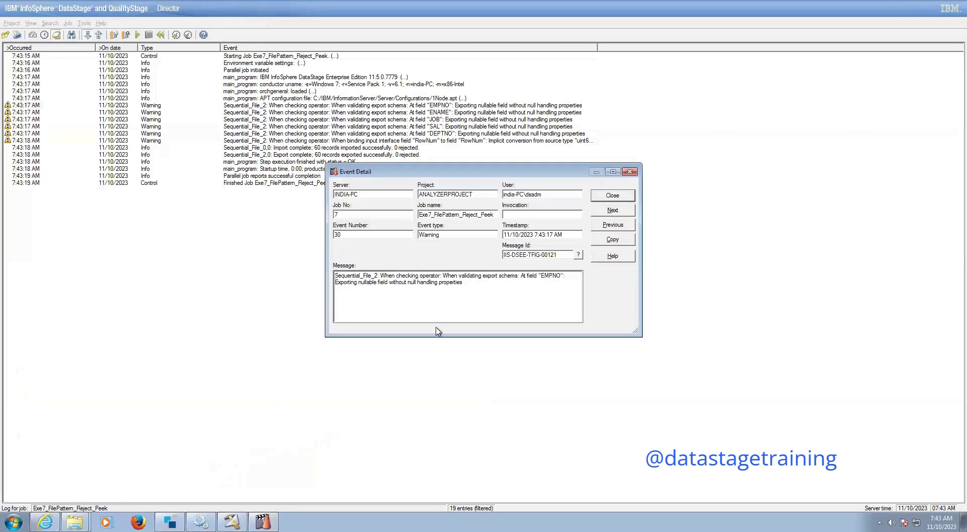
left_click(630, 171)
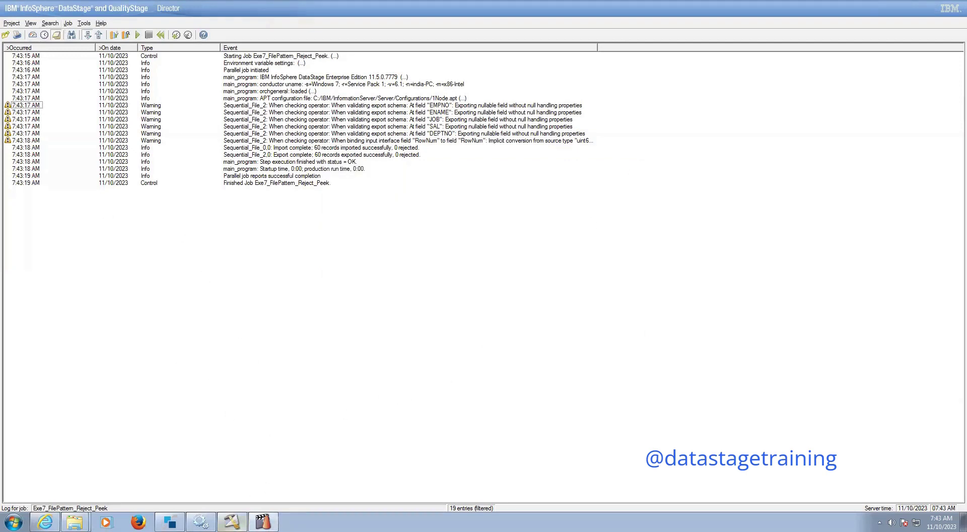
- Return to Designer and add a Null field value of '' to the field defaults of DSLink4's format in Sequential_File_2
left_click(234, 525)
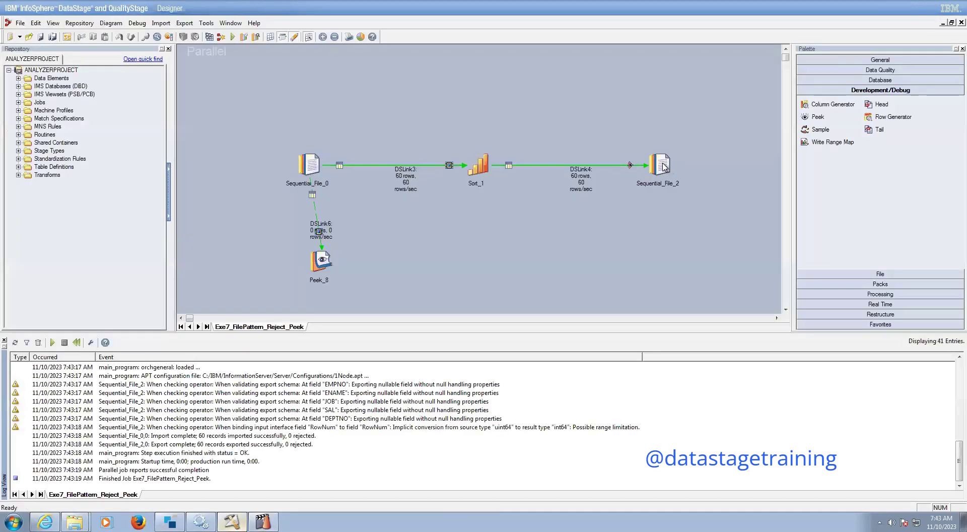
double_click(664, 168)
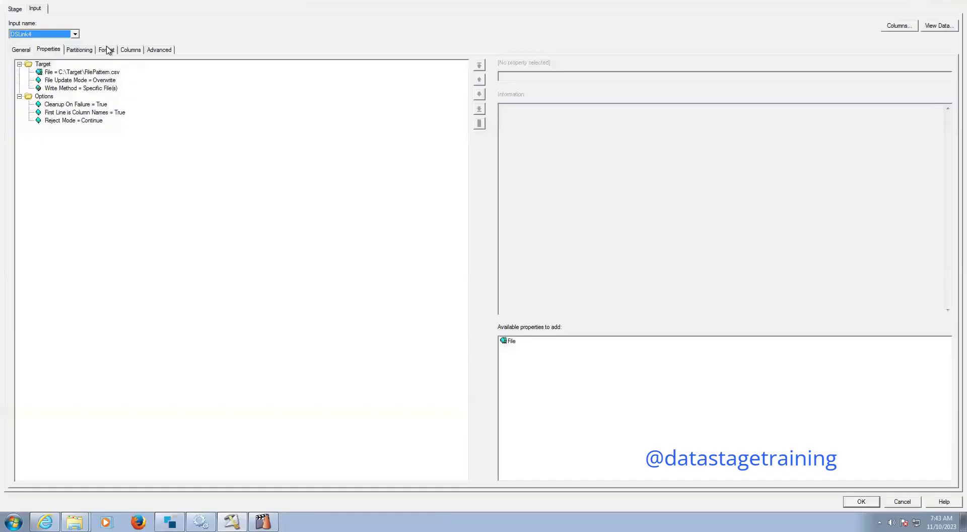
left_click(107, 49)
left_click(51, 79)
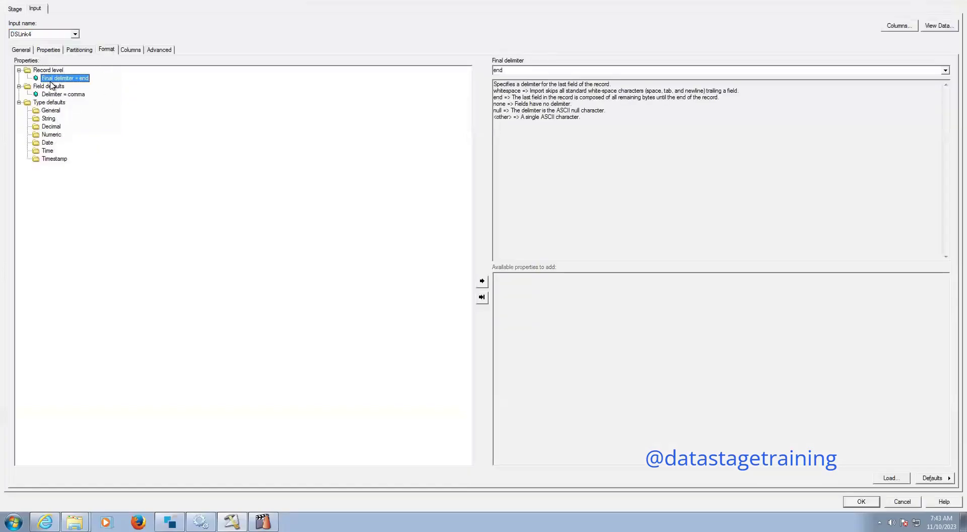
left_click(46, 88)
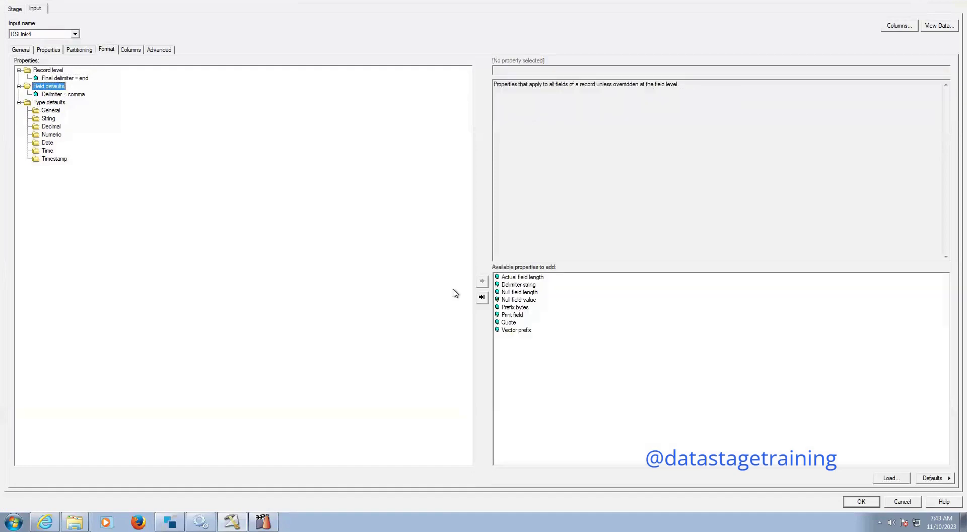
left_click(519, 300)
left_click(547, 73)
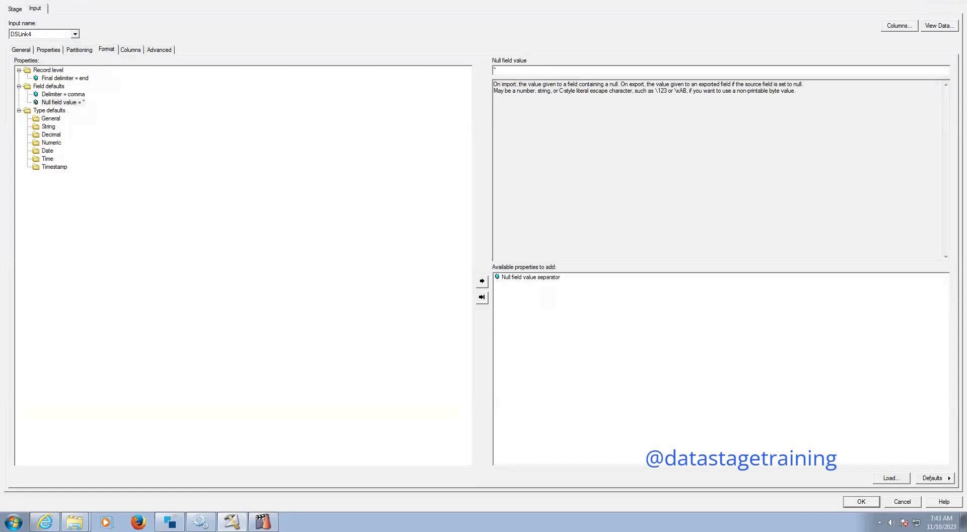
- Check the DSLink4 input columns and format properties, and accept the Sequential_File_2 settings
left_click(131, 50)
left_click(51, 49)
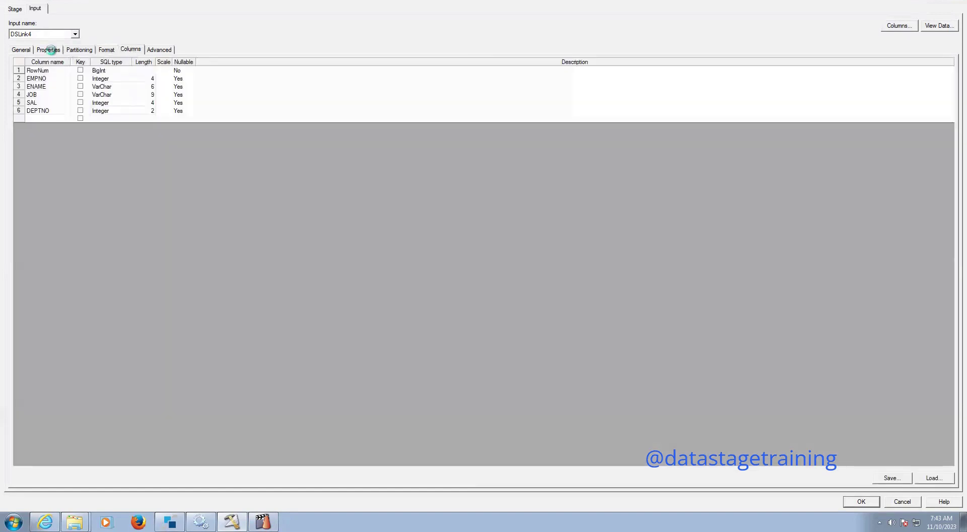
left_click(102, 51)
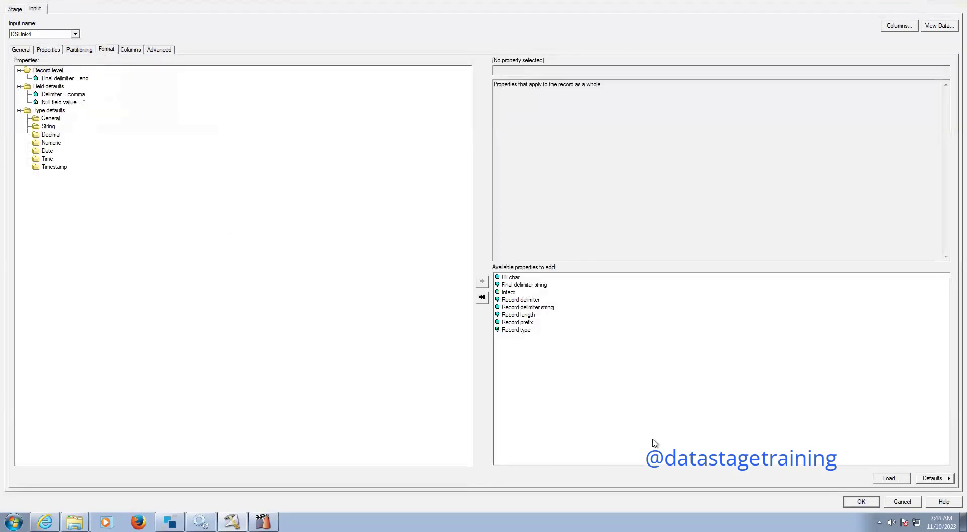
left_click(861, 501)
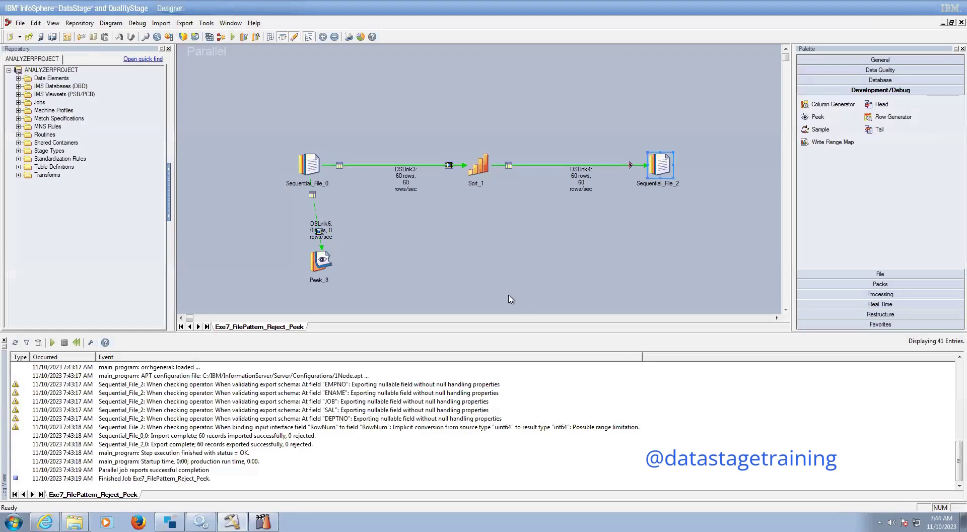
- Recompile the job with the new Sequential_File_2 null handling and run it again with the default run options
left_click(233, 37)
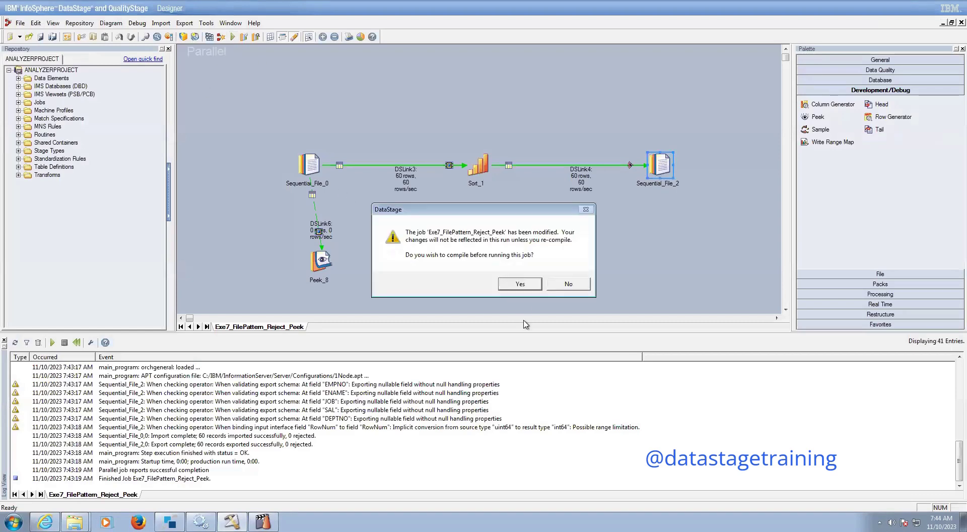
left_click(463, 273)
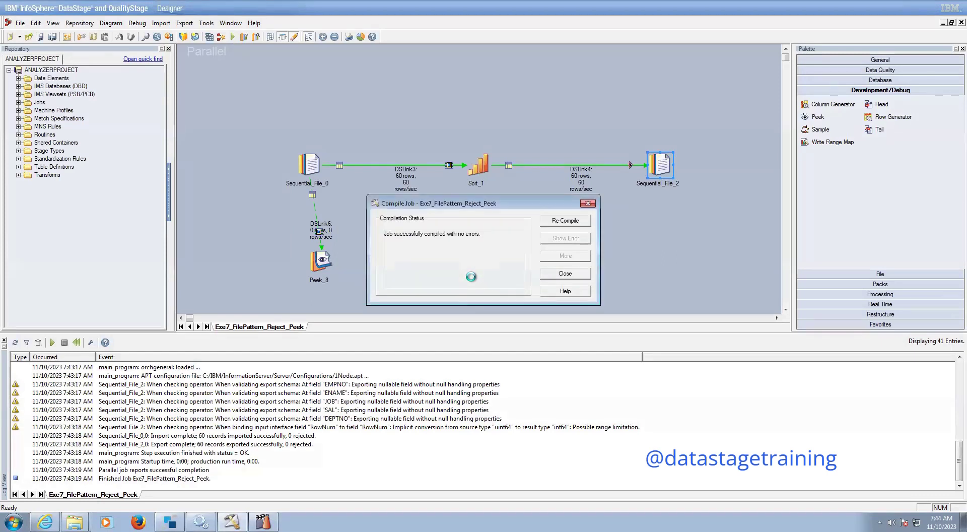
left_click(151, 246)
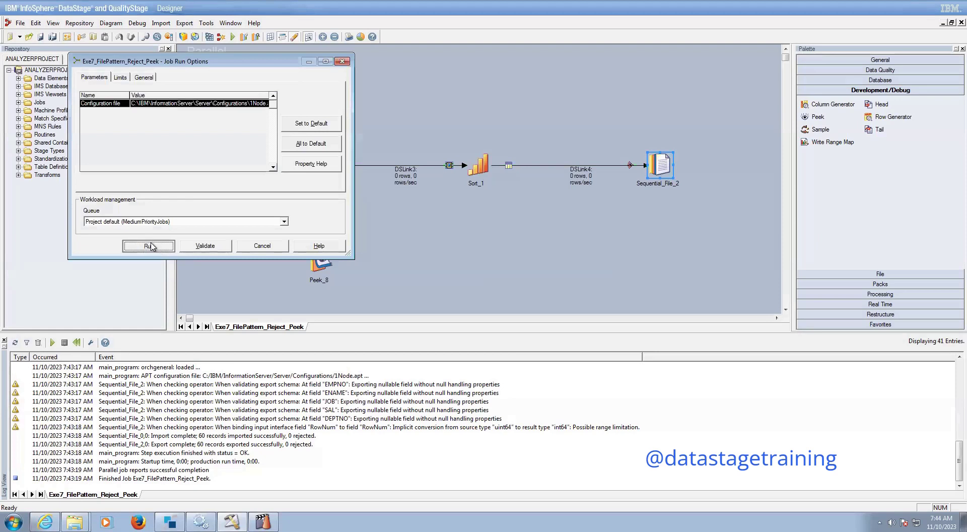